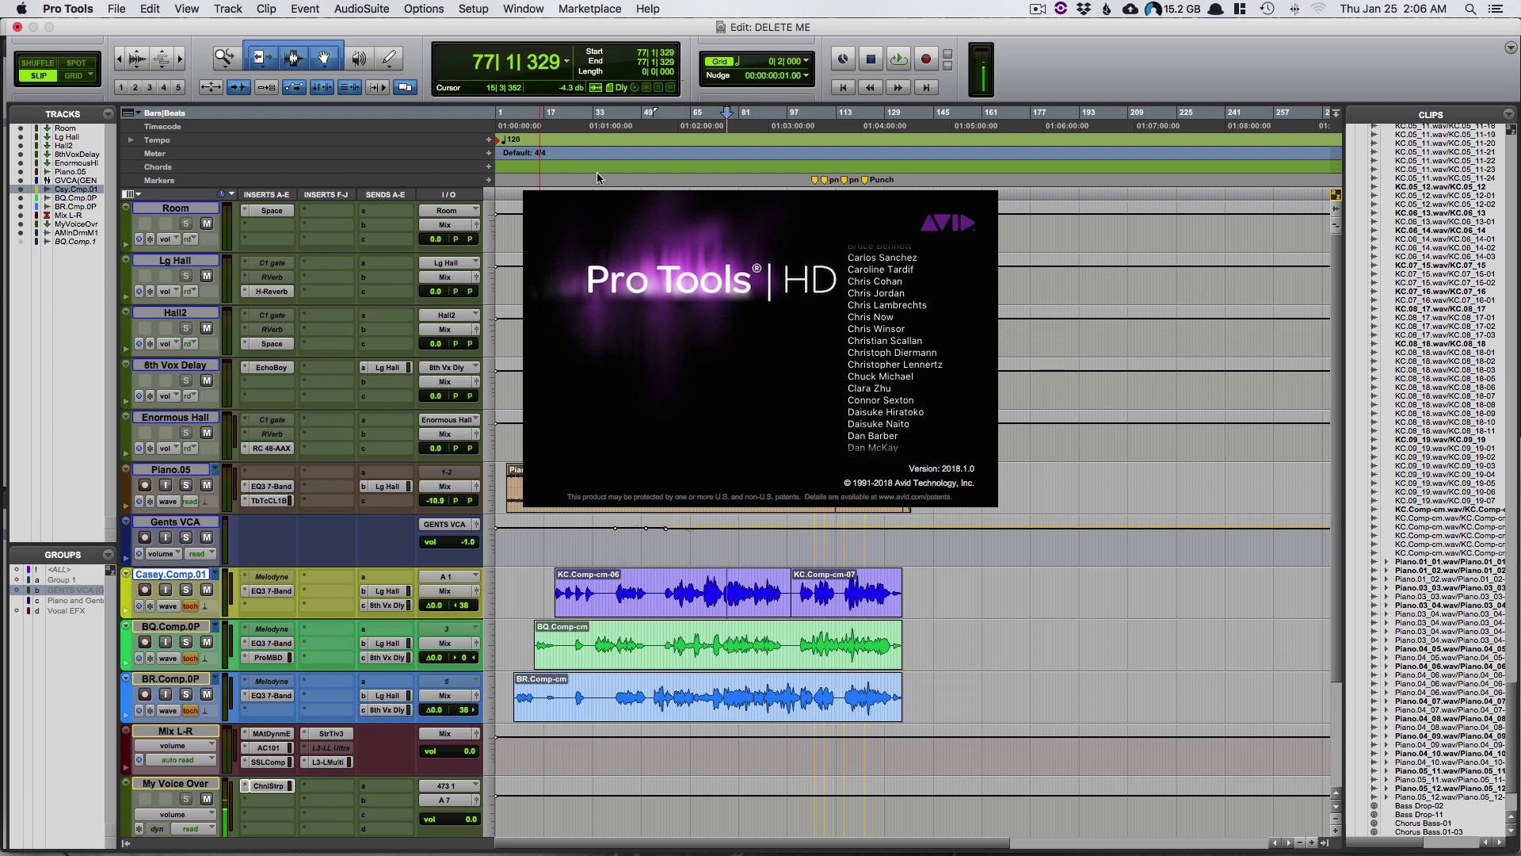
Dismiss the Pro Tools 2018.1.0 About screen to reveal the DELETE ME Edit window
{"action": "left_click", "coordinate": [638, 317]}
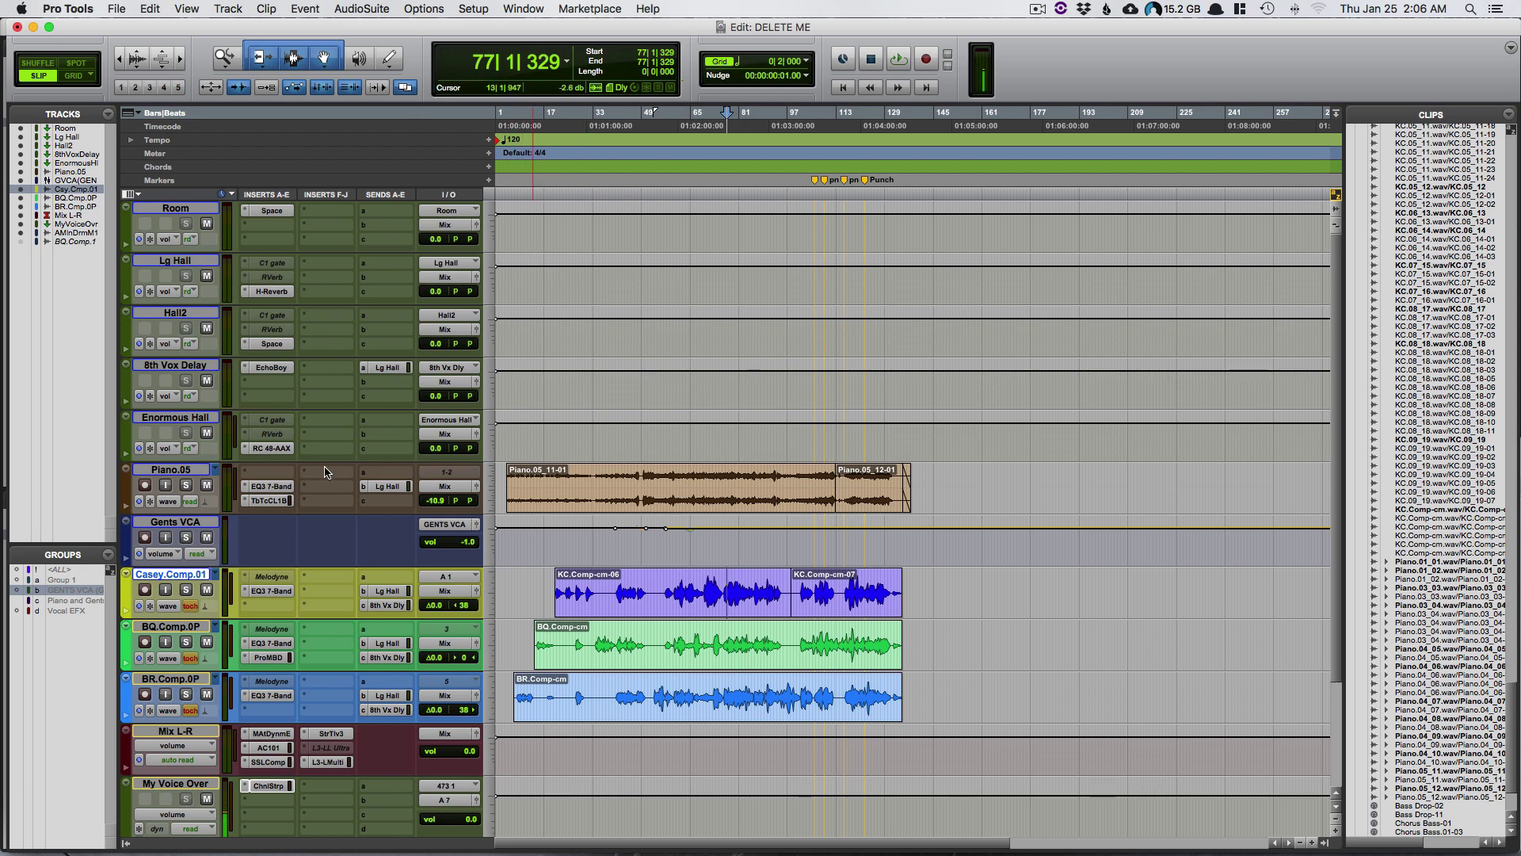
{"action": "left_click", "coordinate": [289, 478]}
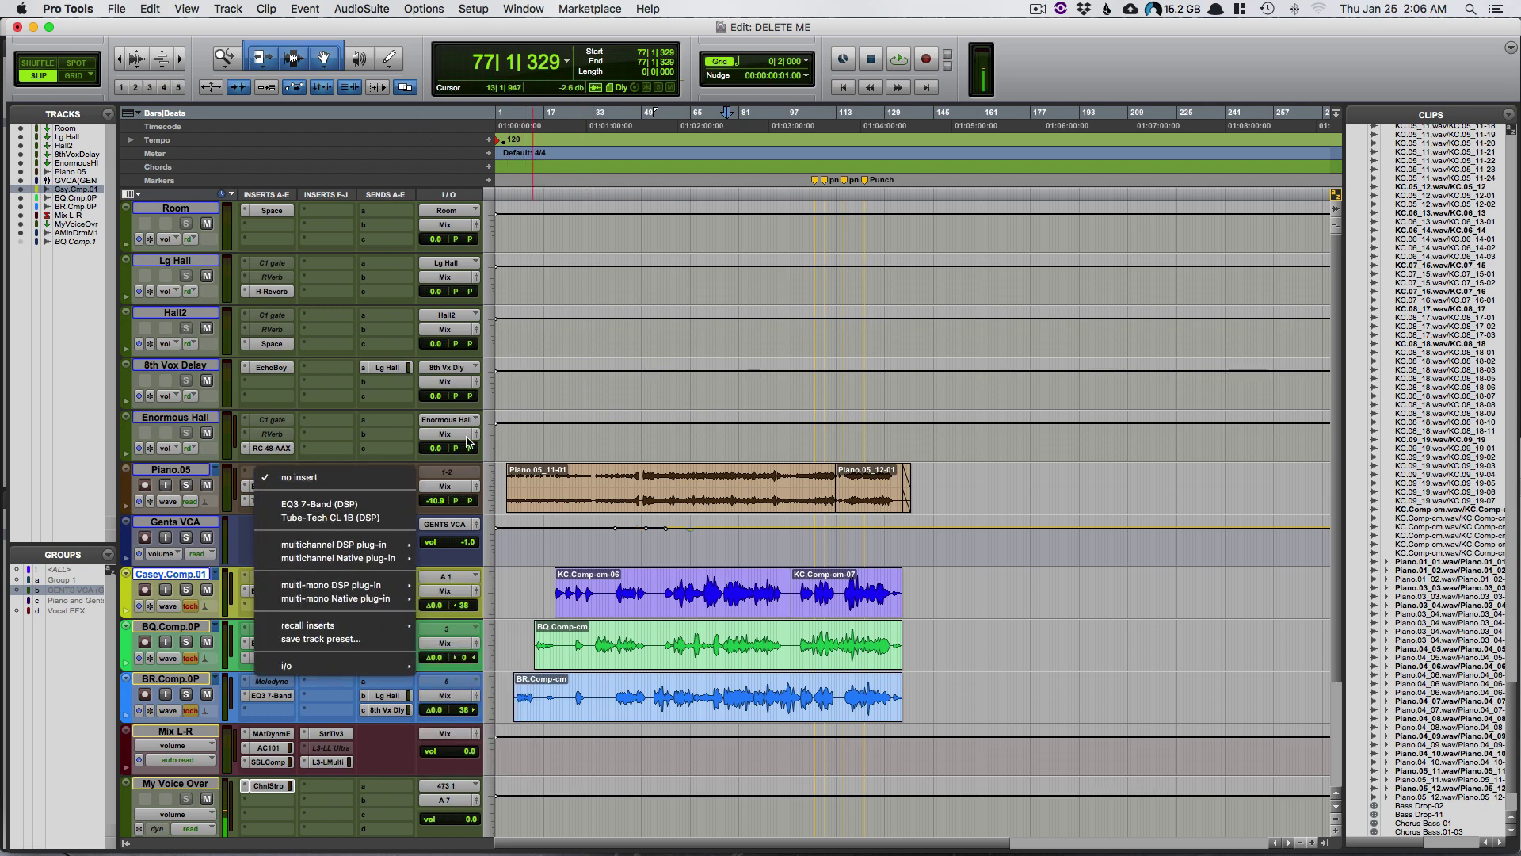
{"action": "left_click", "coordinate": [574, 420]}
{"action": "key", "text": "super+shift+n"}
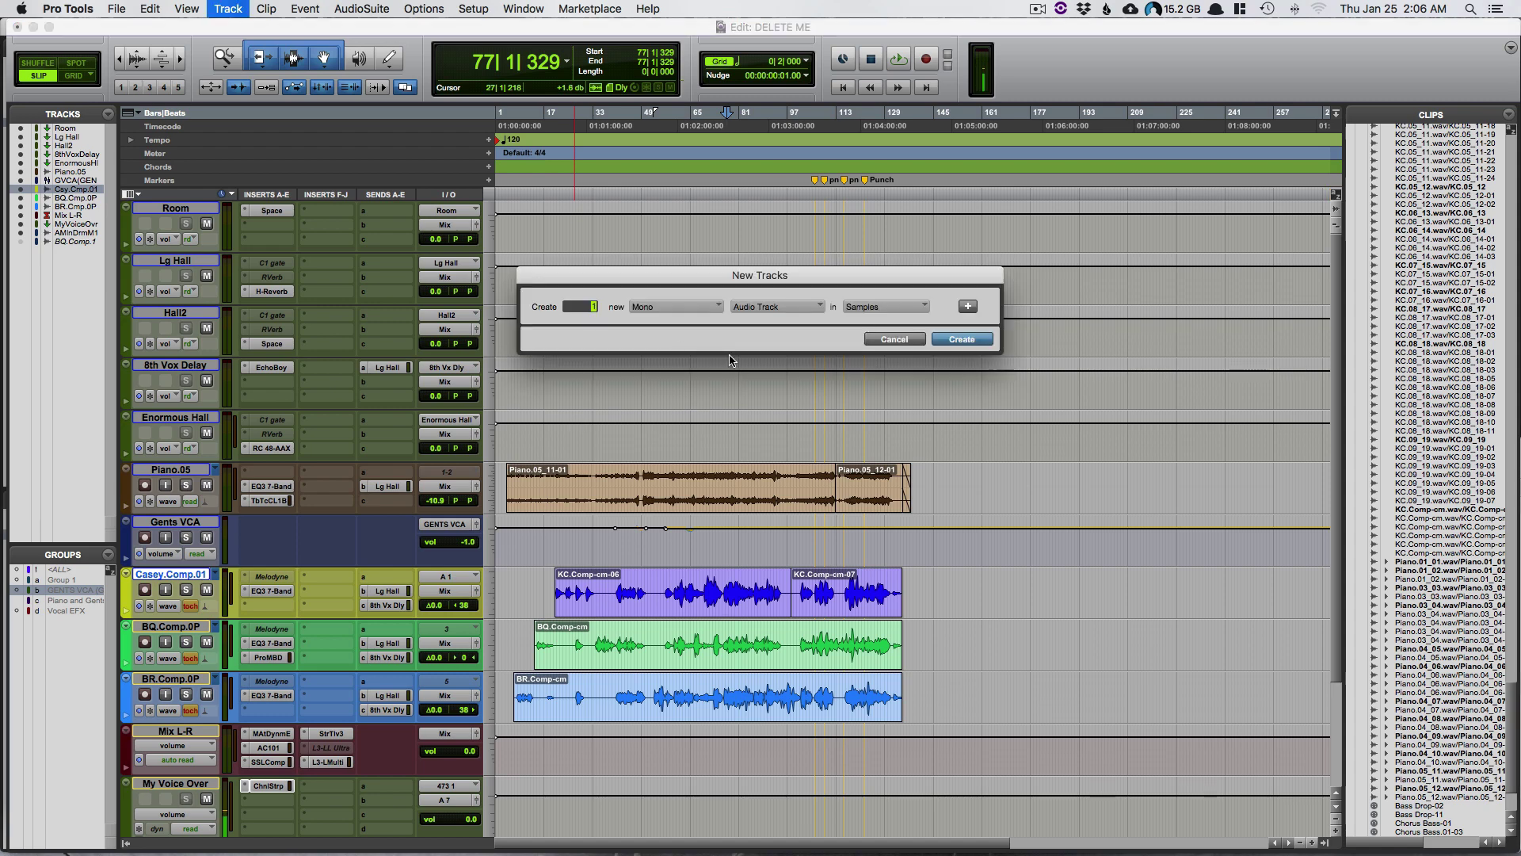
{"action": "left_click", "coordinate": [761, 309]}
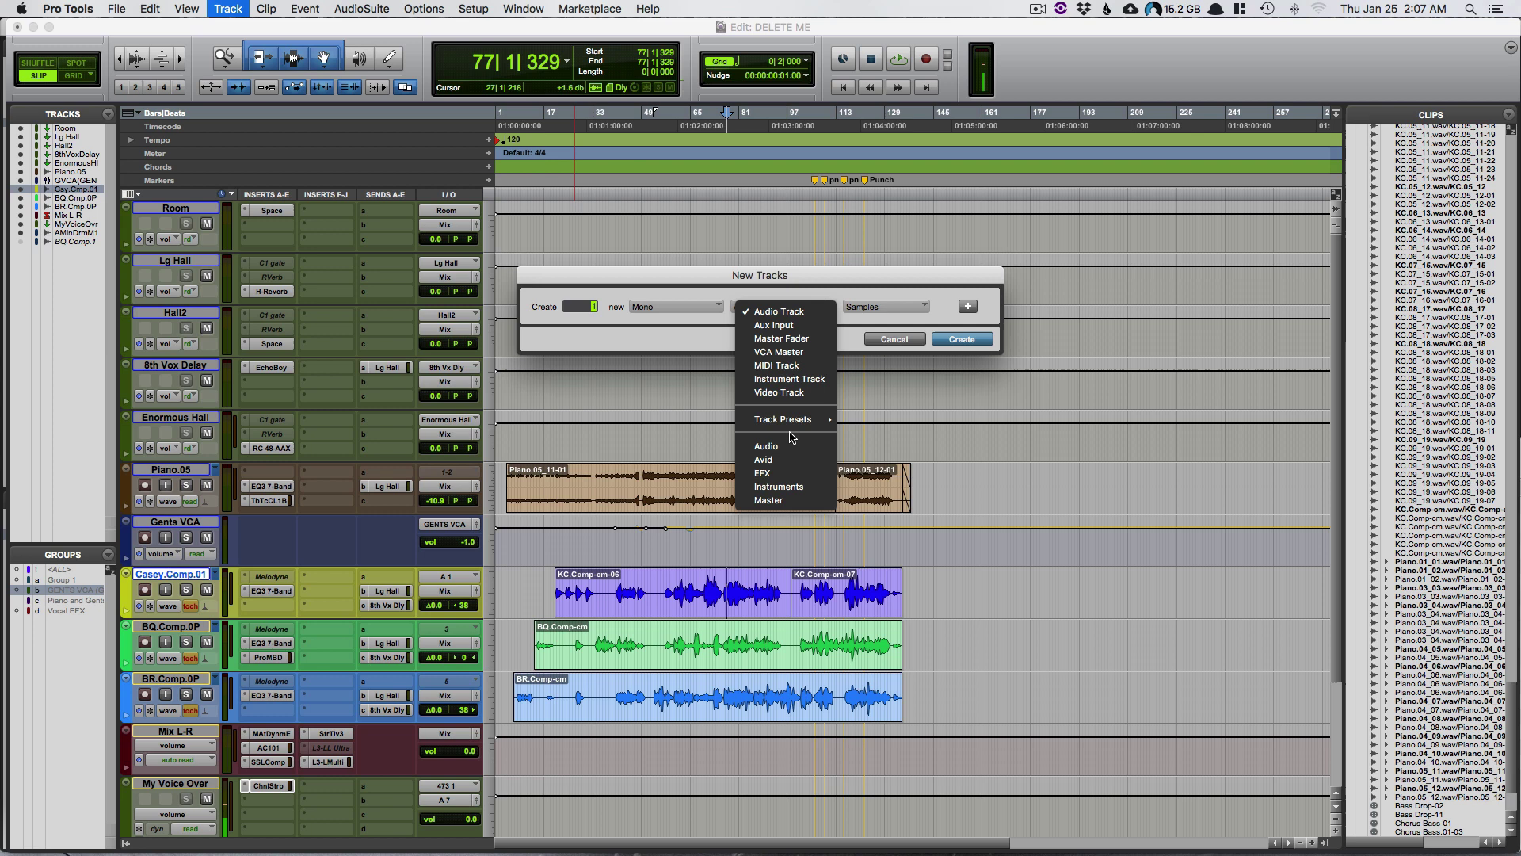
{"action": "mouse_move", "coordinate": [792, 420]}
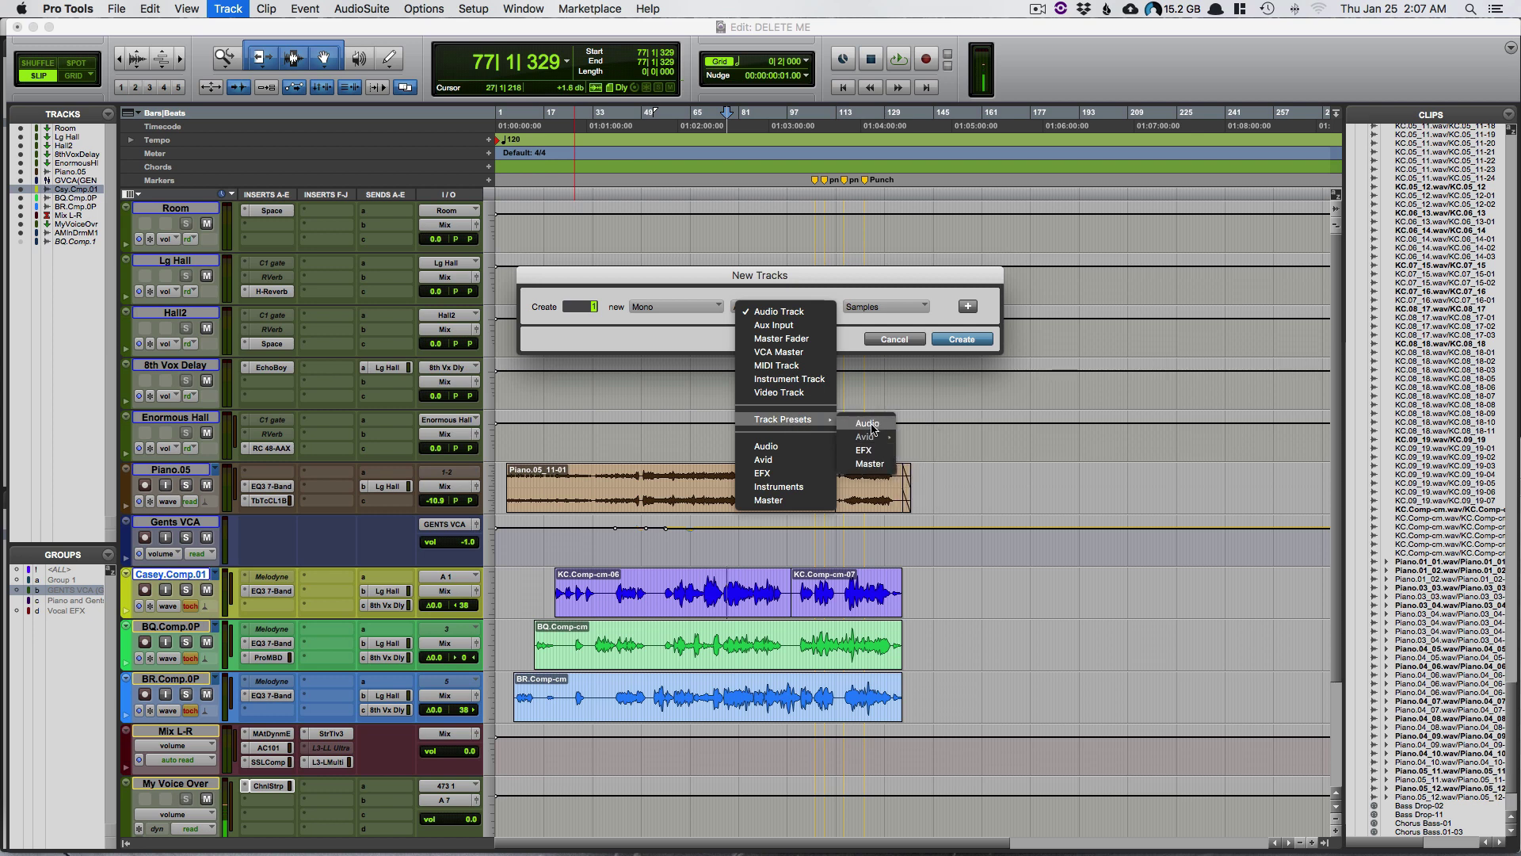
{"action": "left_click", "coordinate": [1026, 370]}
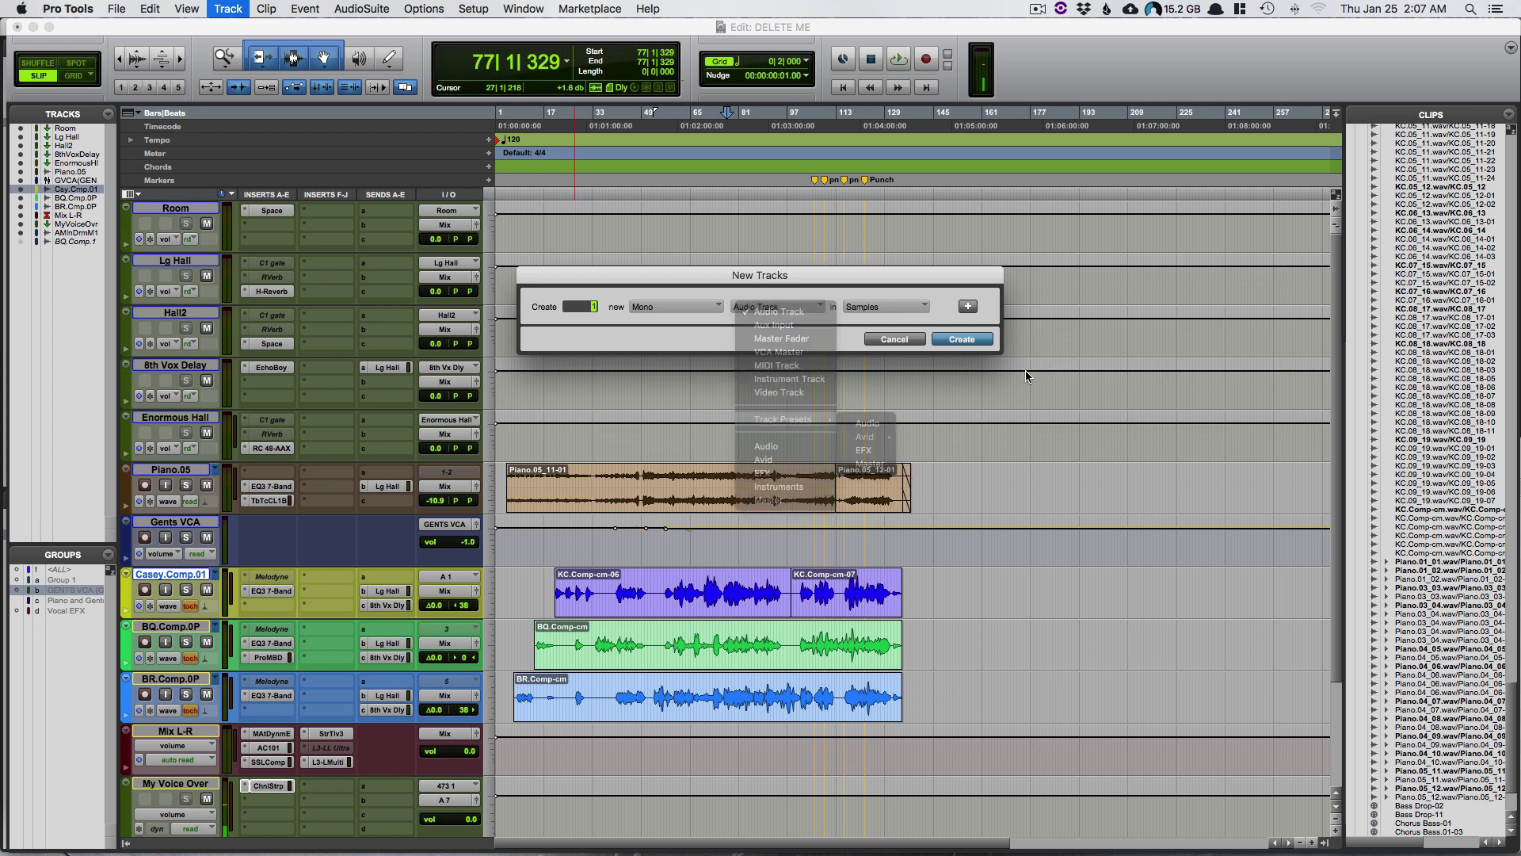
{"action": "left_click", "coordinate": [891, 342]}
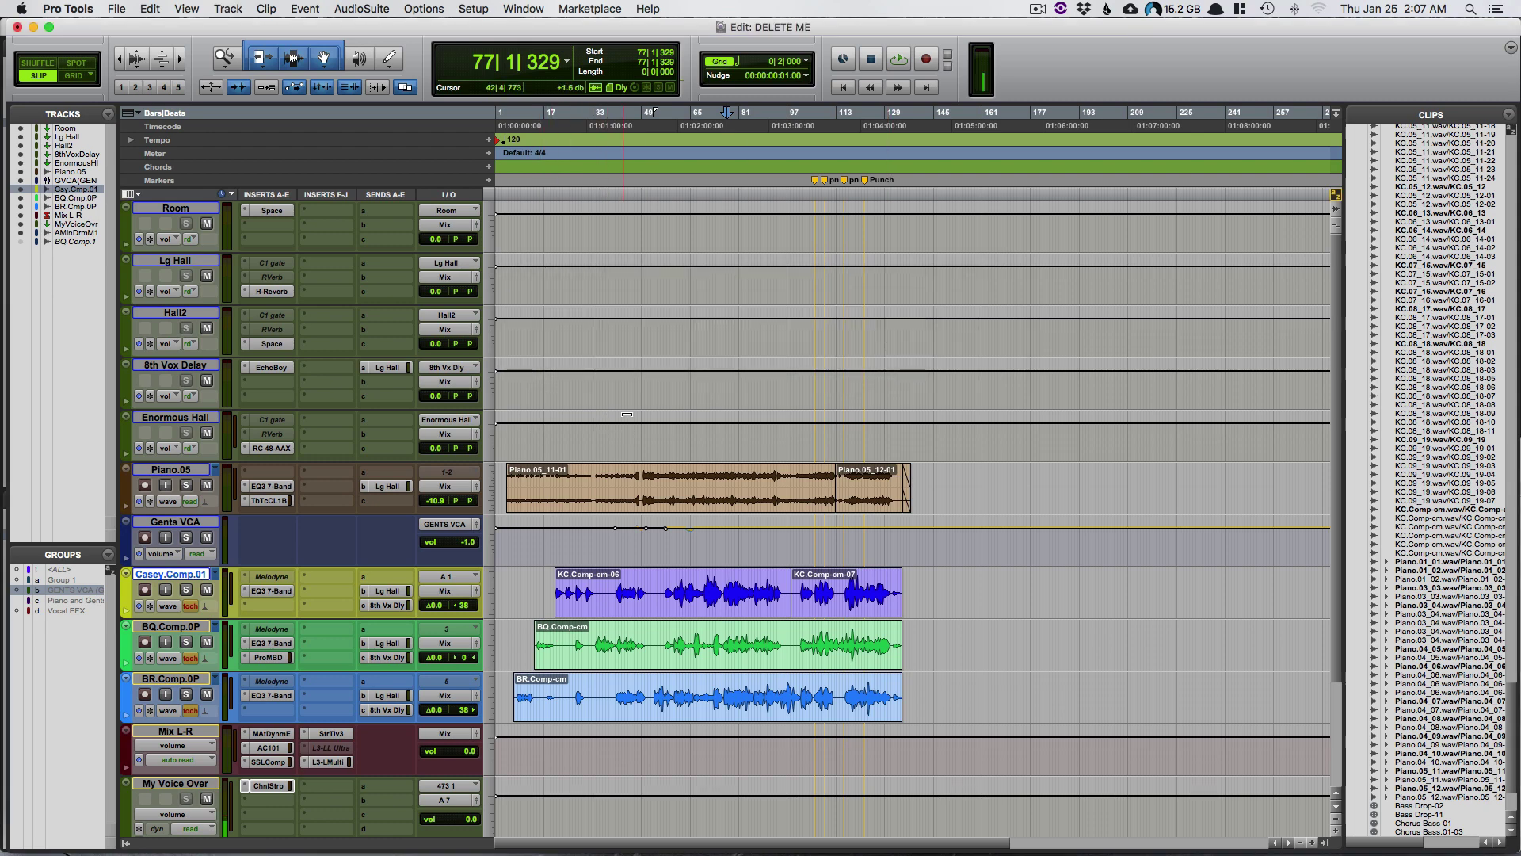
Bring Finder forward and navigate to Documents › Pro Tools › Track Presets, enlarging the window
{"action": "key", "text": "ctrl+Up"}
{"action": "left_click", "coordinate": [1371, 640]}
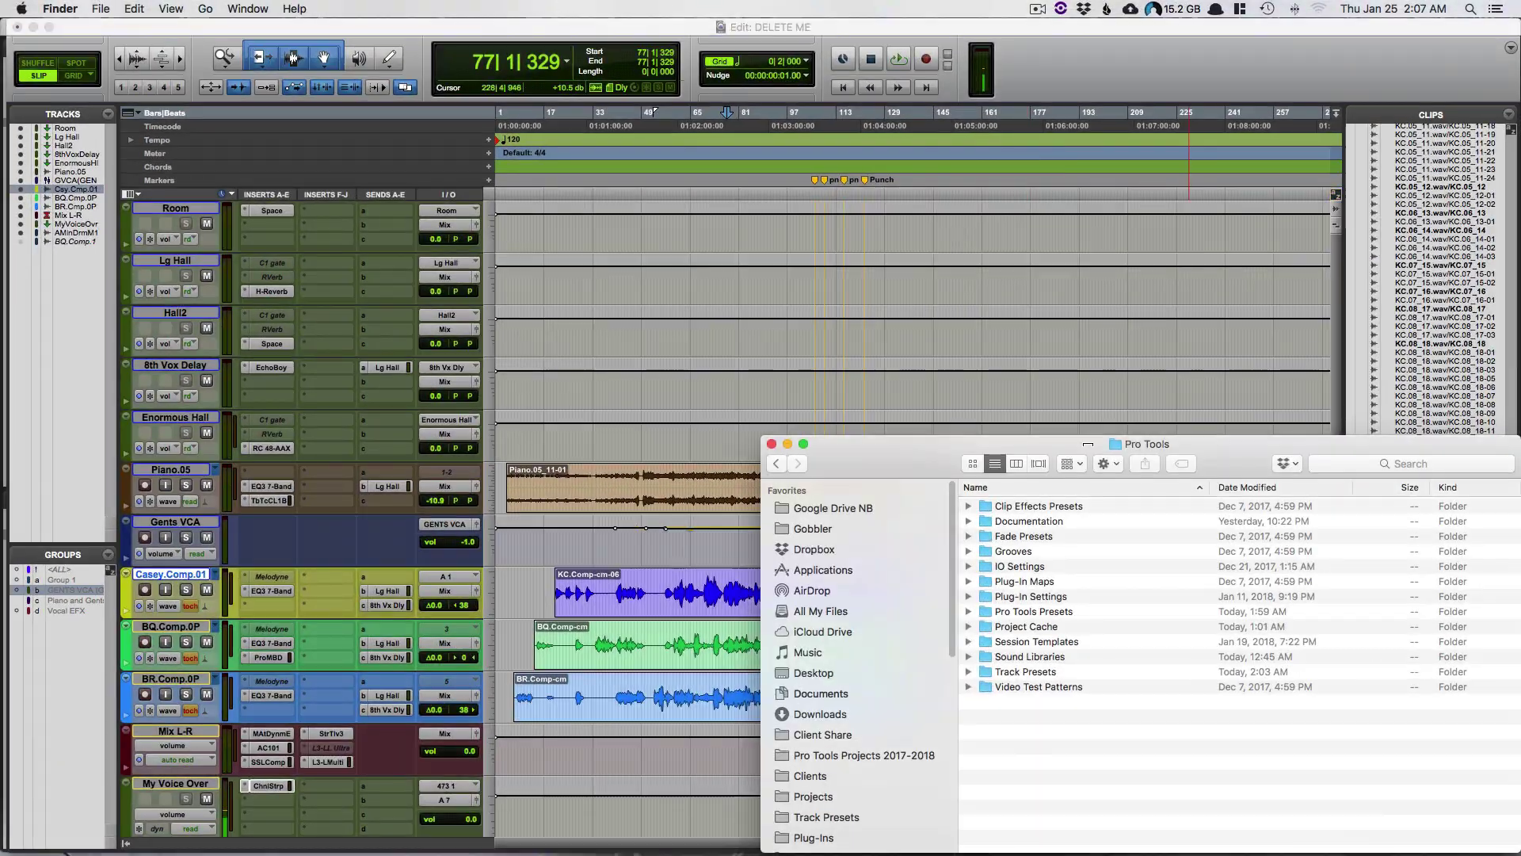
{"action": "left_click_drag", "start_coordinate": [913, 452], "coordinate": [639, 169]}
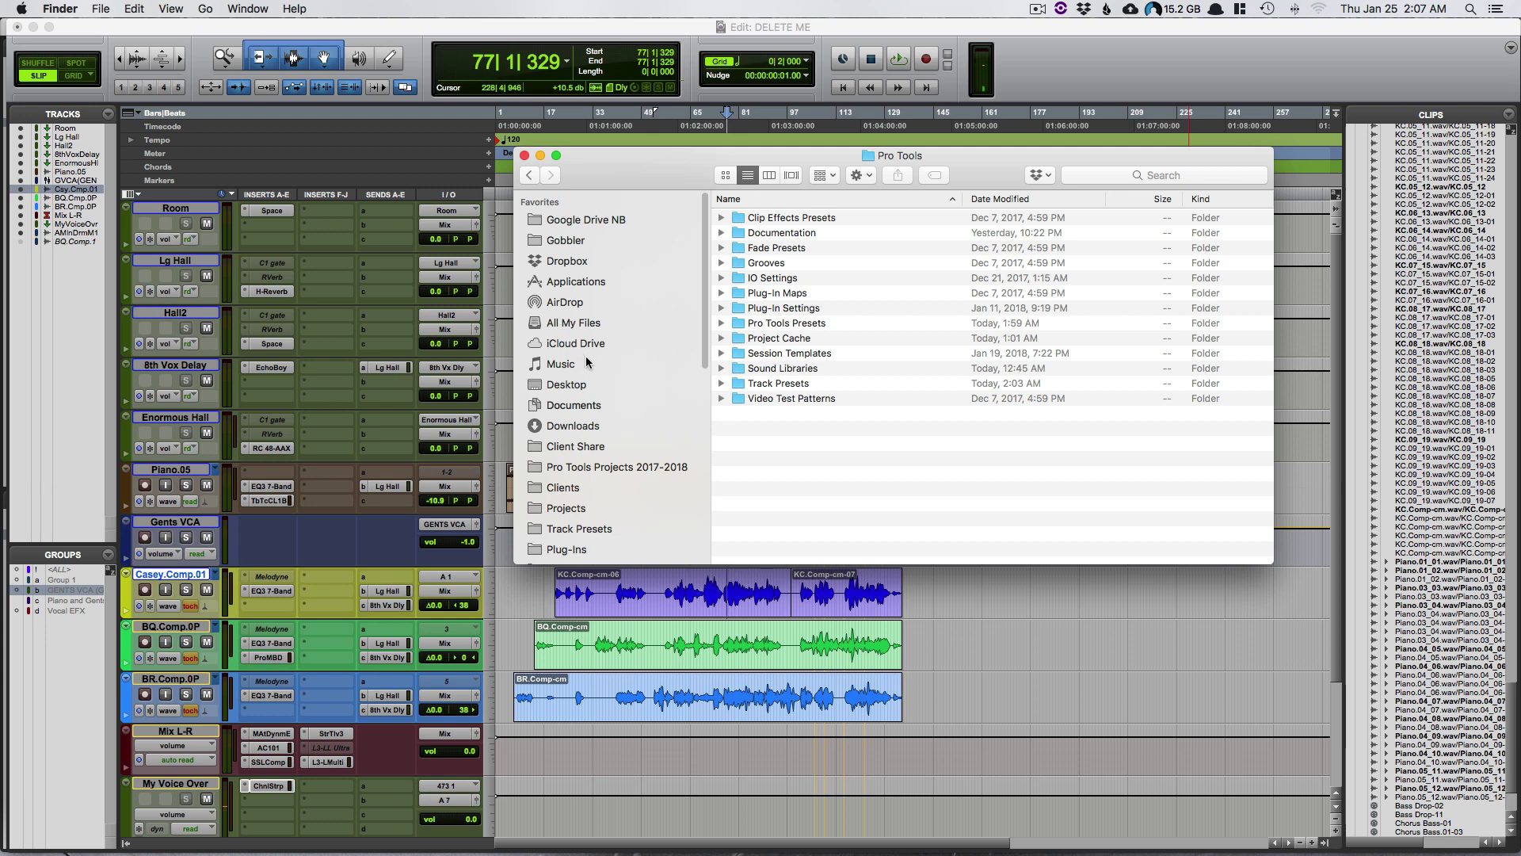
{"action": "left_click", "coordinate": [583, 405]}
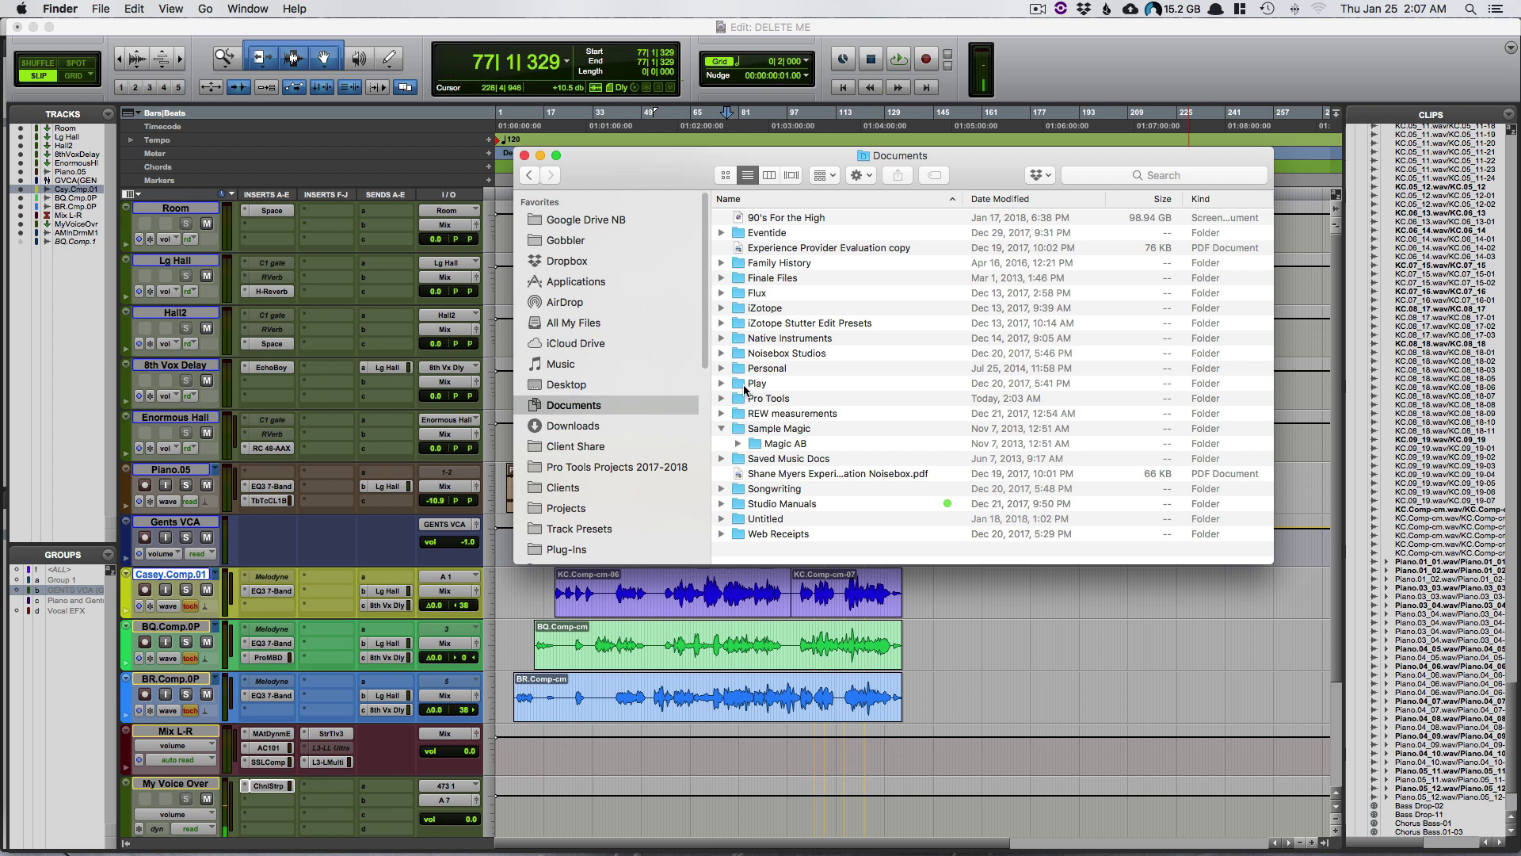
{"action": "double_click", "coordinate": [745, 399]}
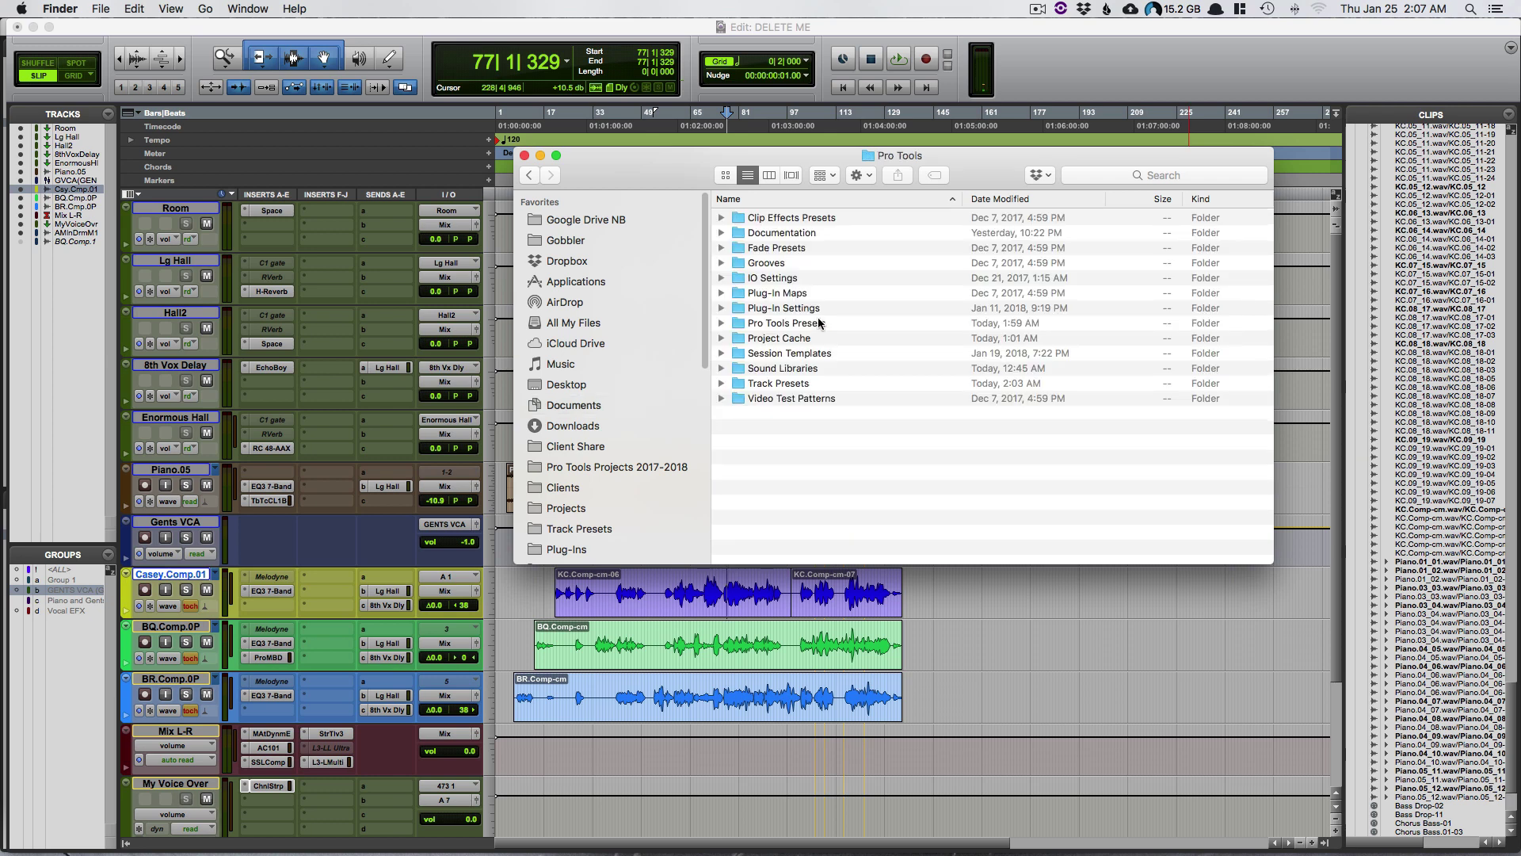
{"action": "double_click", "coordinate": [775, 385]}
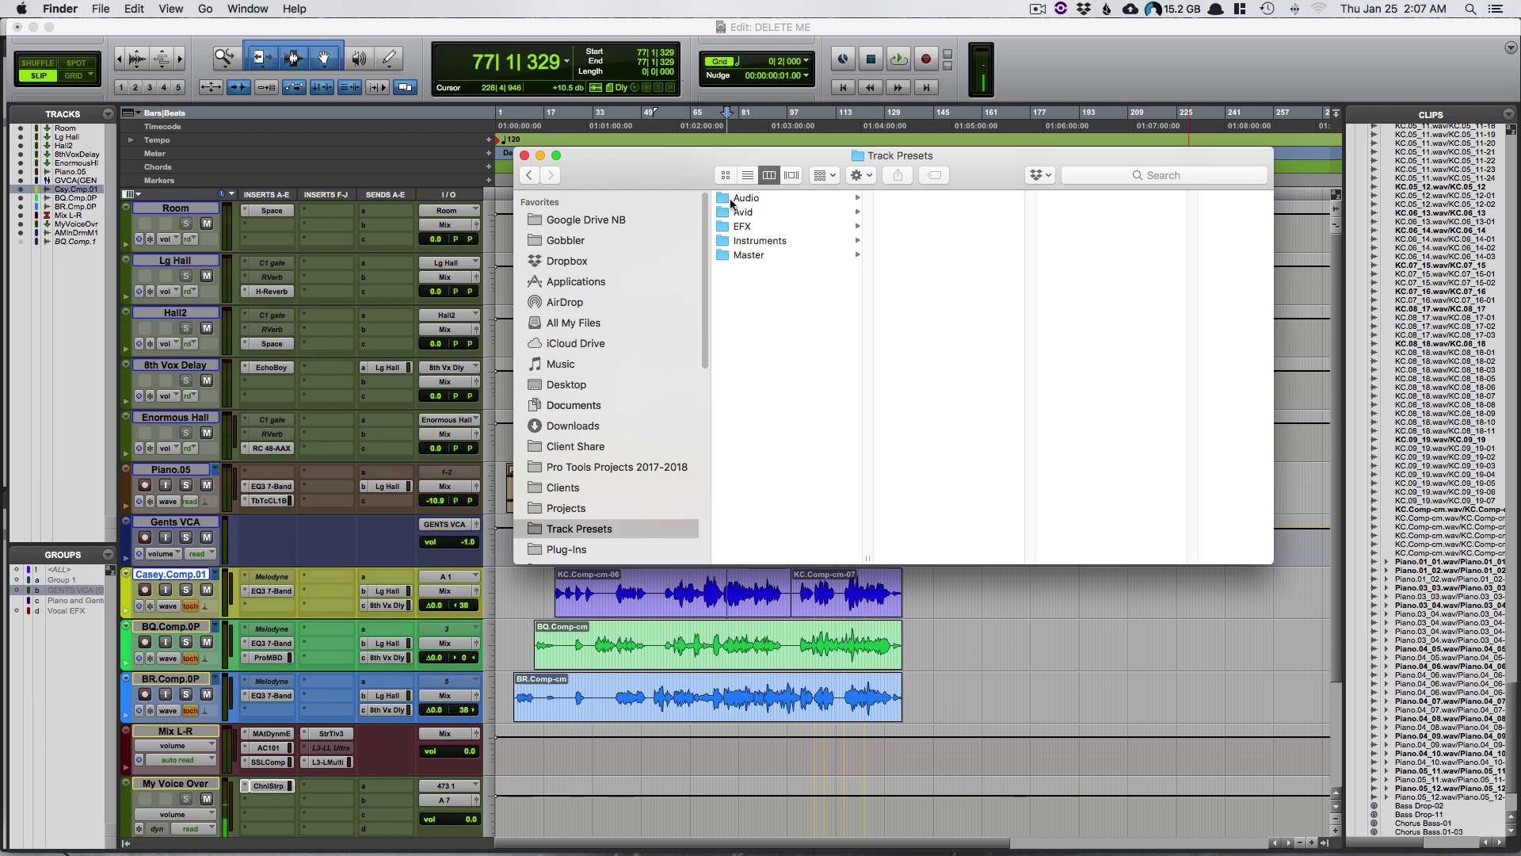
{"action": "double_click", "coordinate": [655, 164]}
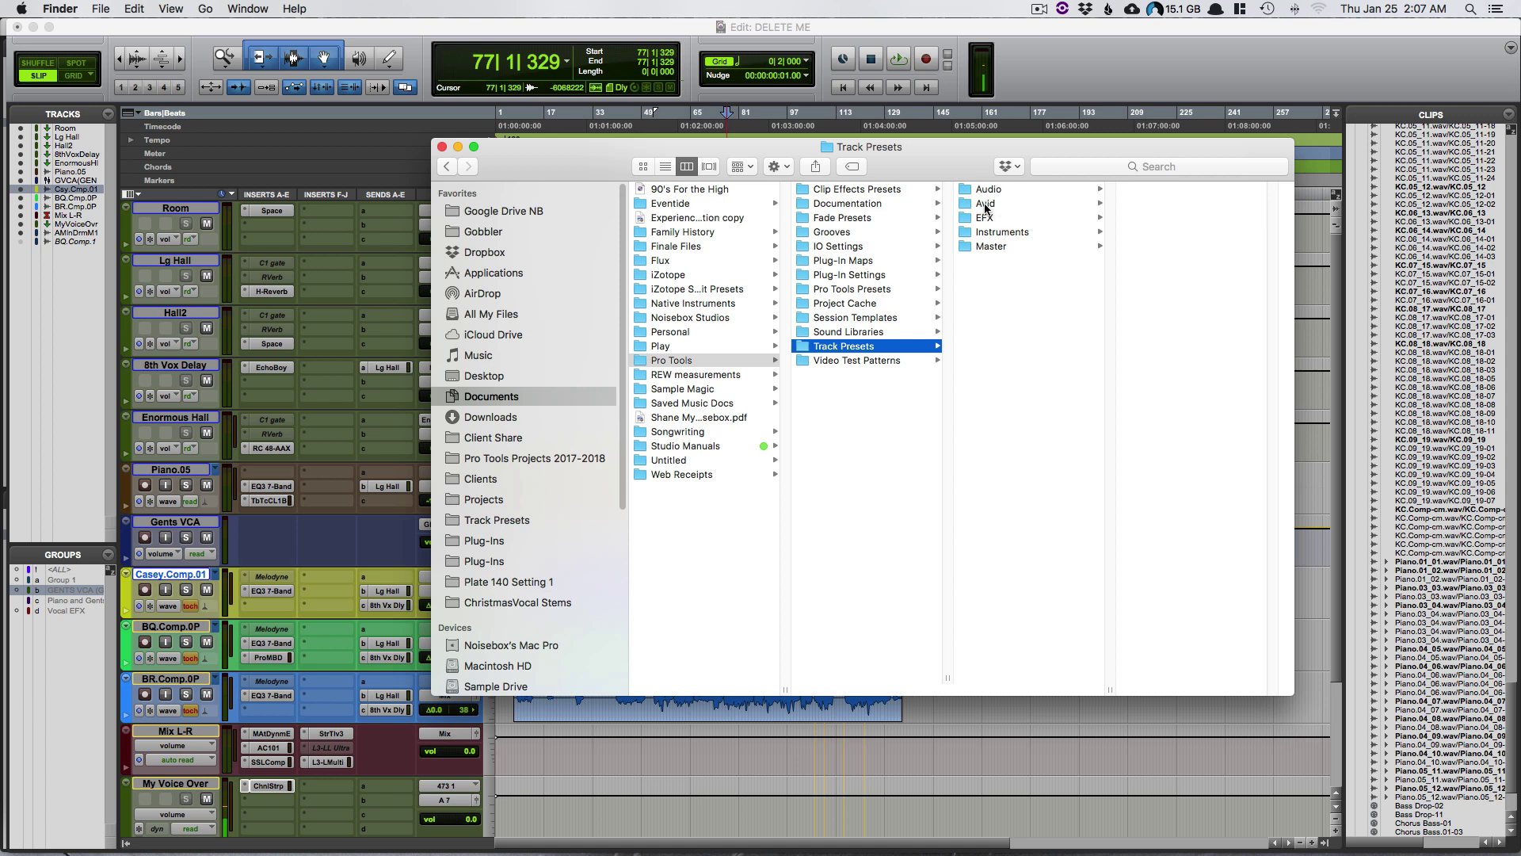
Browse the Avid › Channel Strips presets, then open the Audio presets folder
{"action": "left_click", "coordinate": [986, 204]}
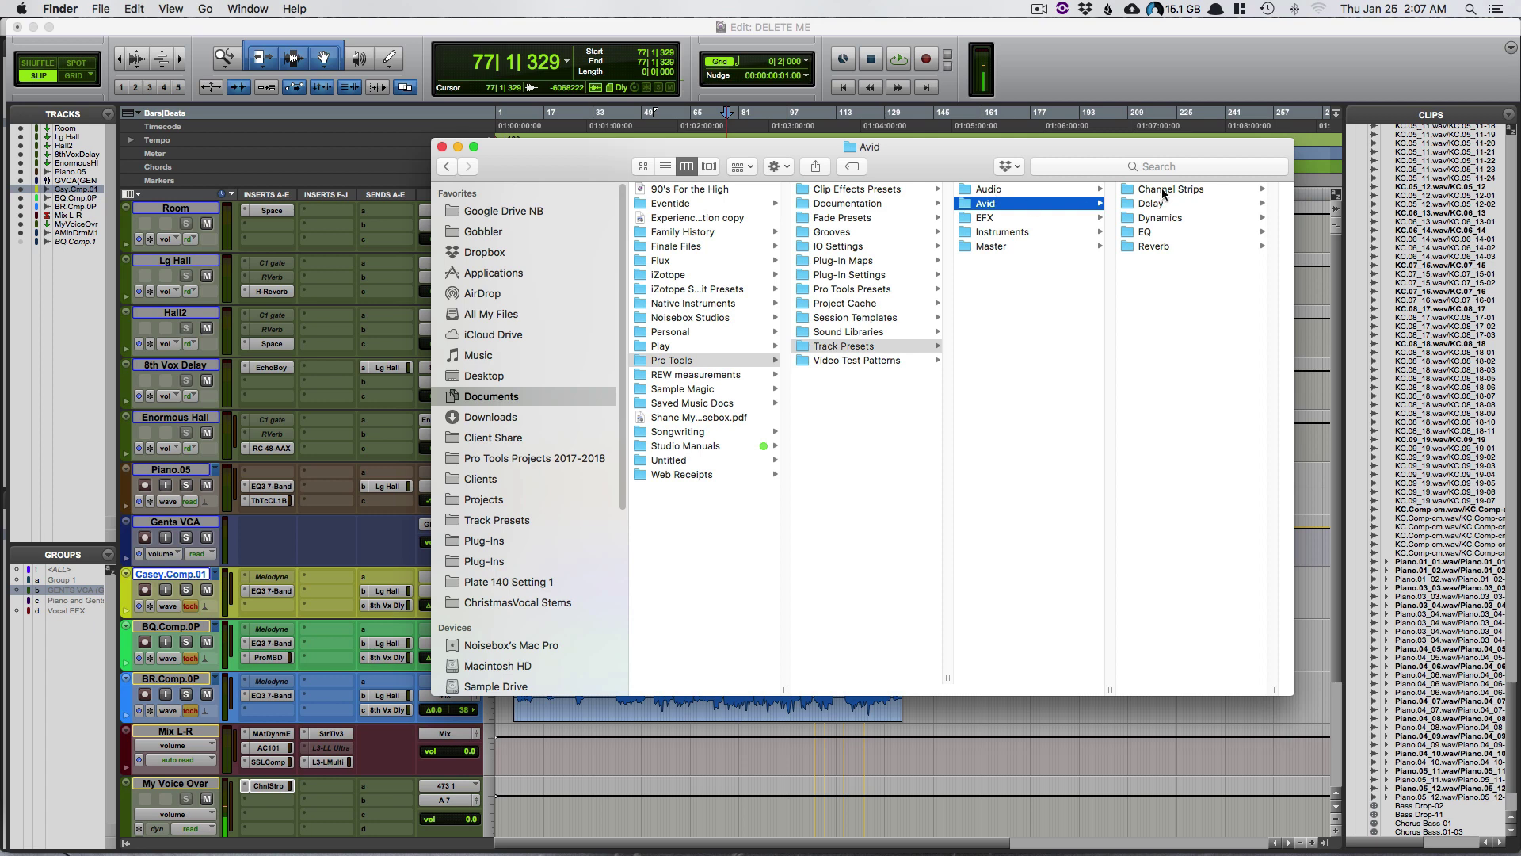
{"action": "left_click", "coordinate": [1163, 192]}
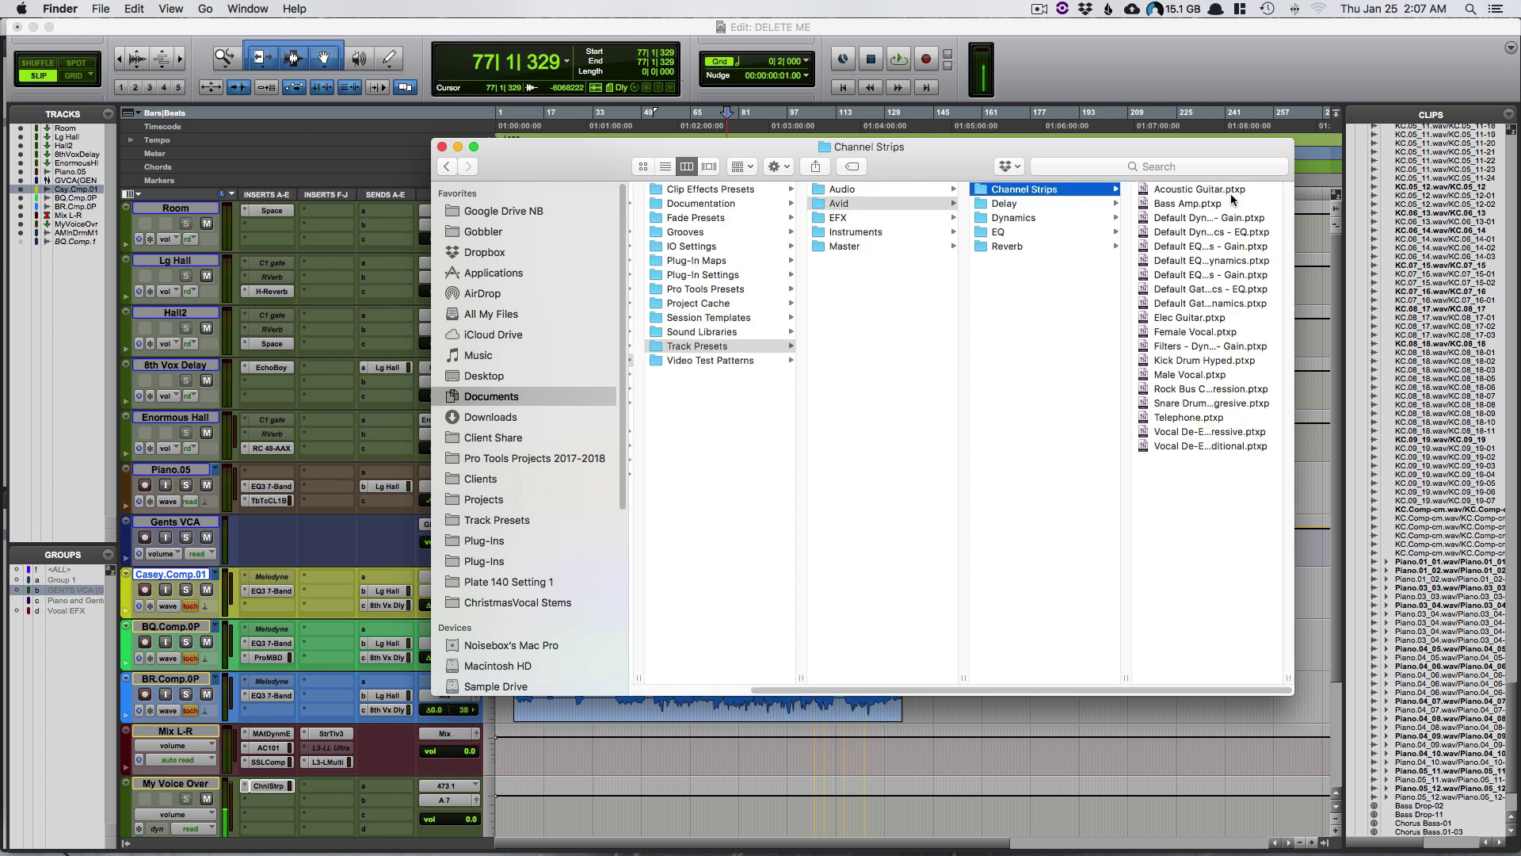
{"action": "left_click", "coordinate": [929, 189]}
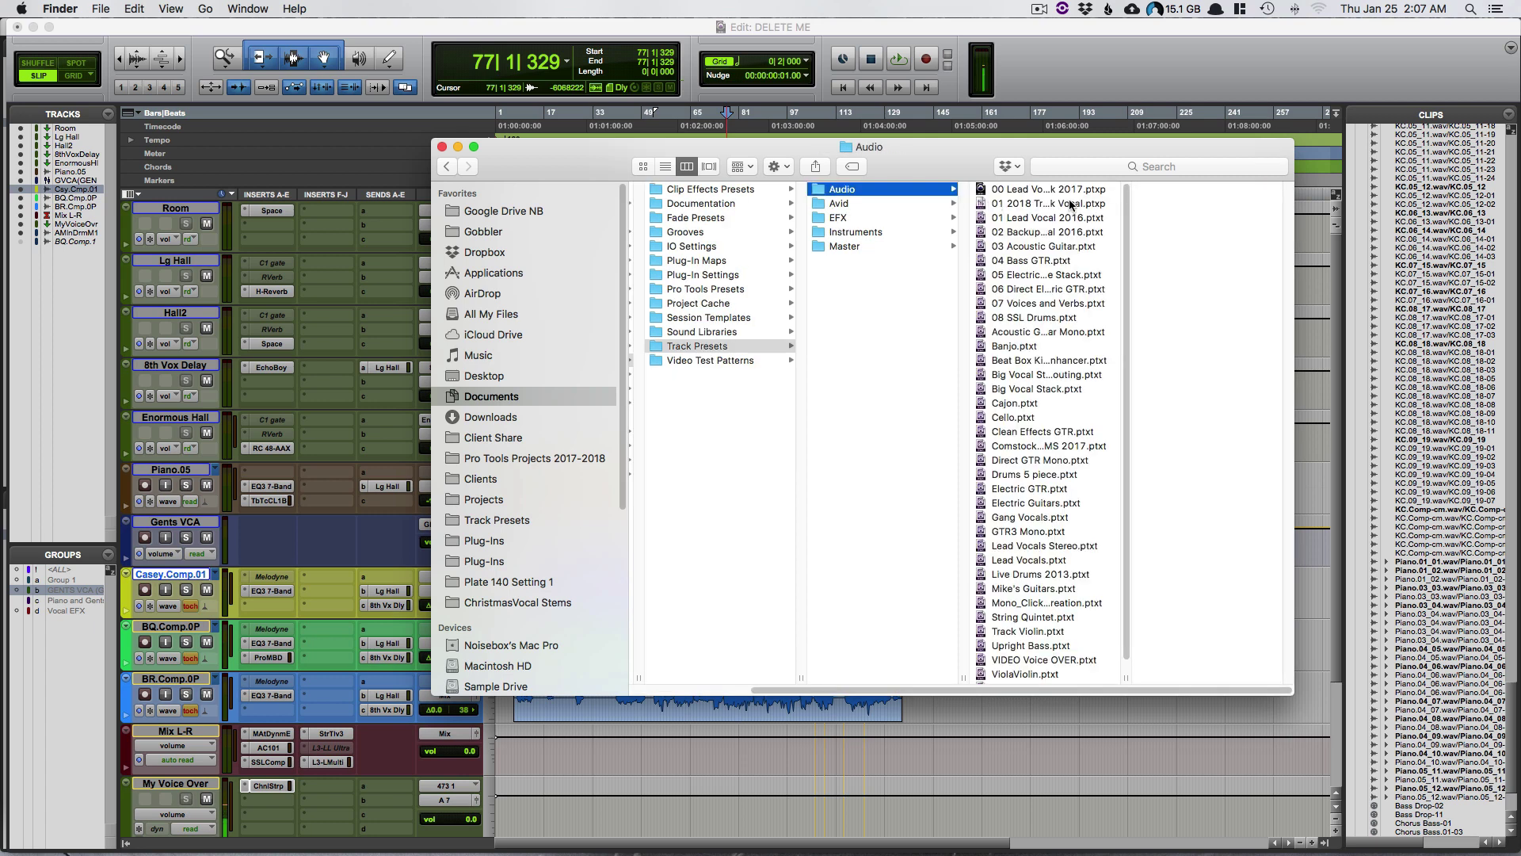
Preview the Audio .ptxt presets: 08 SSL Drums, 01 Lead Vocal 2016, Beat Box Kick Enhancer, Cajon, Direct GTR Mono
{"action": "left_click", "coordinate": [1078, 317]}
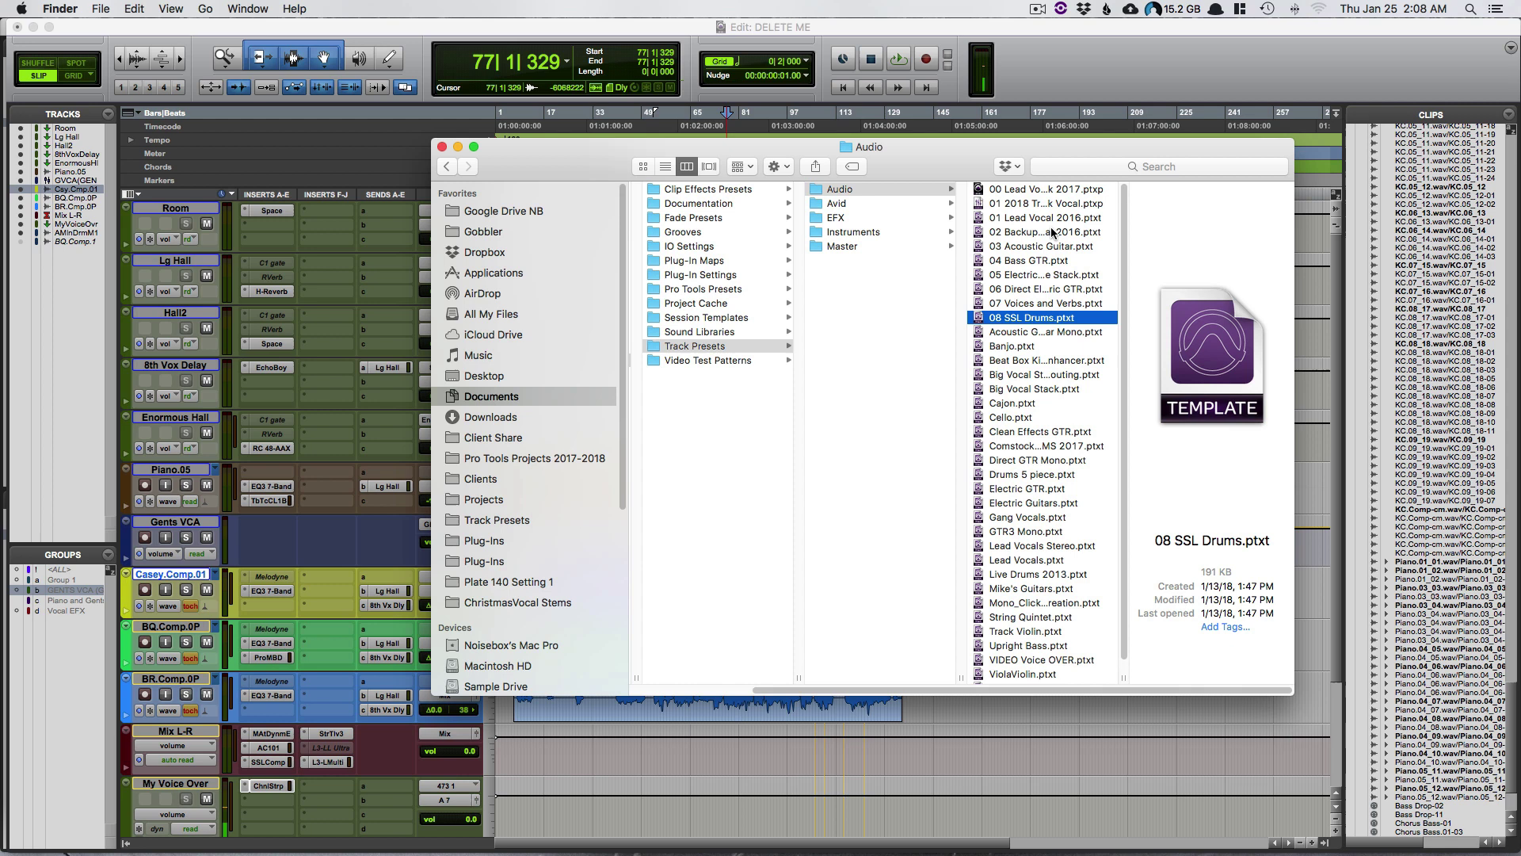
{"action": "left_click", "coordinate": [1094, 219]}
{"action": "left_click", "coordinate": [1058, 360]}
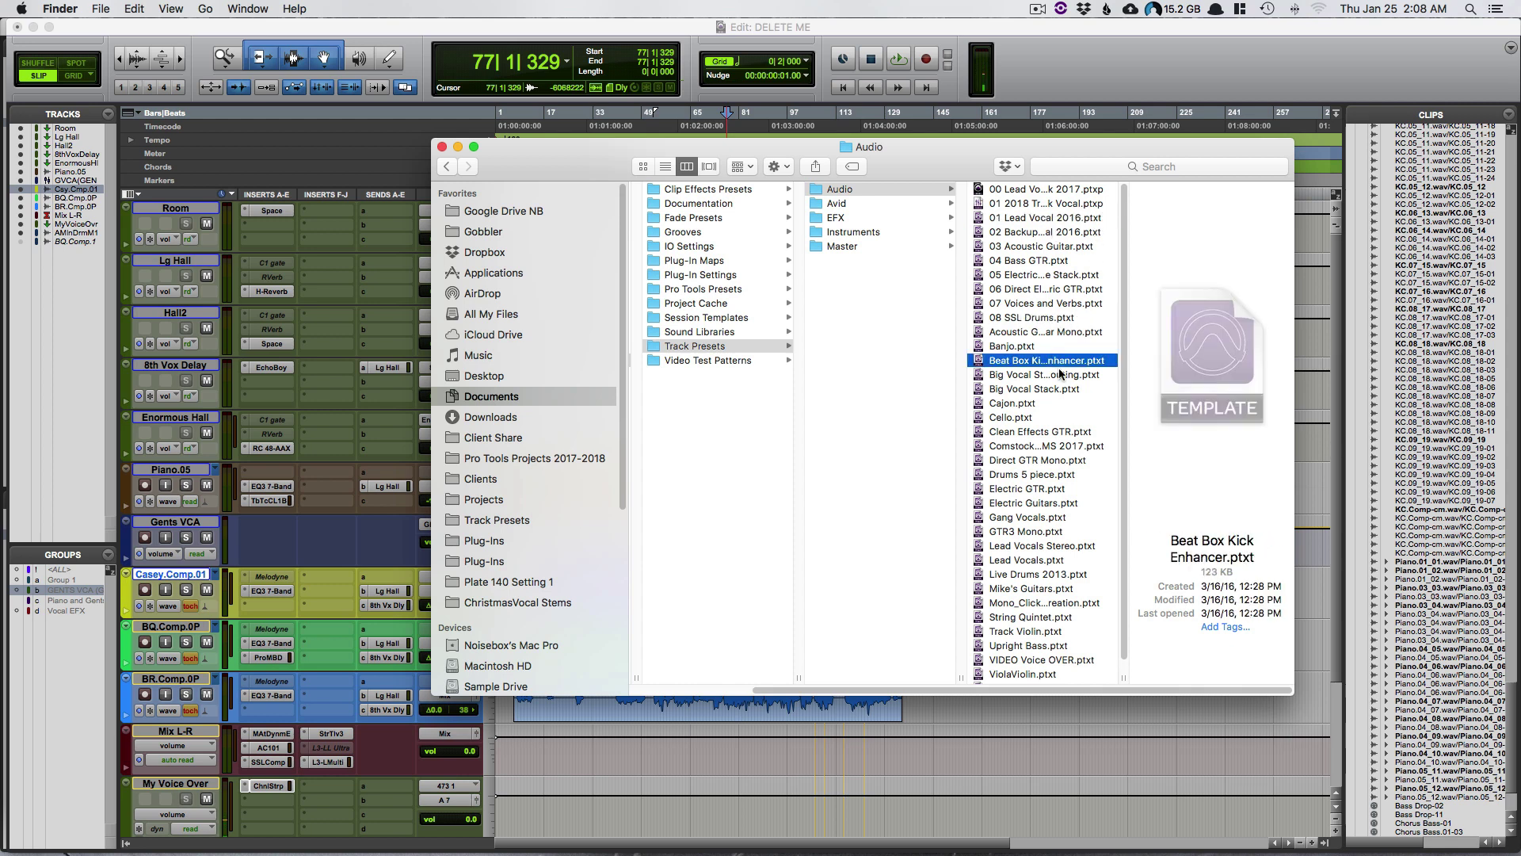
{"action": "left_click", "coordinate": [1050, 404]}
{"action": "left_click", "coordinate": [1030, 460]}
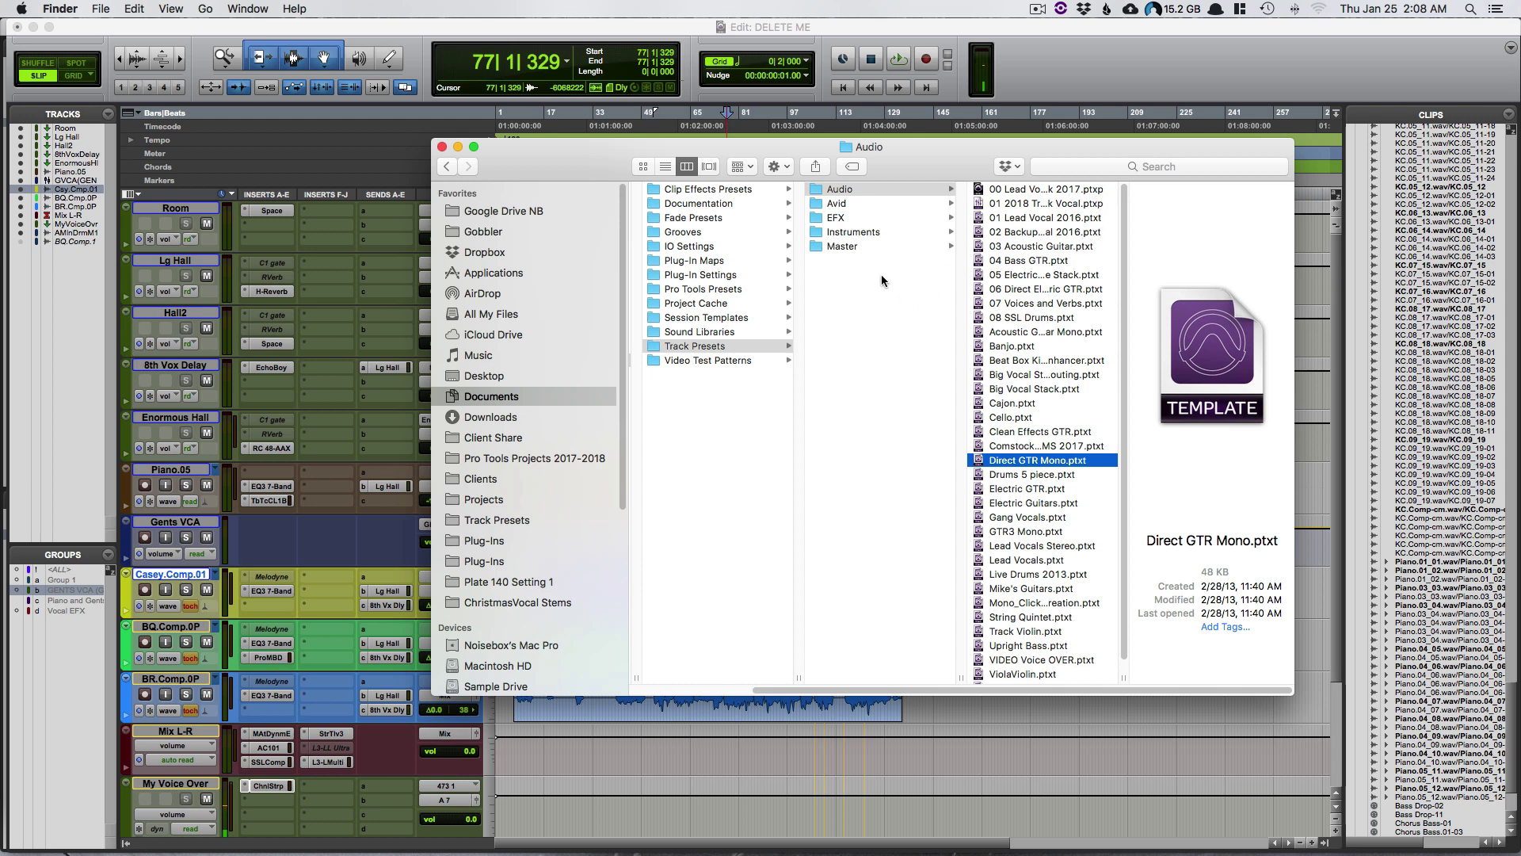
Create a new folder named 'Backup Track Presets' inside the Pro Tools folder
{"action": "left_click", "coordinate": [725, 411]}
{"action": "right_click", "coordinate": [707, 418]}
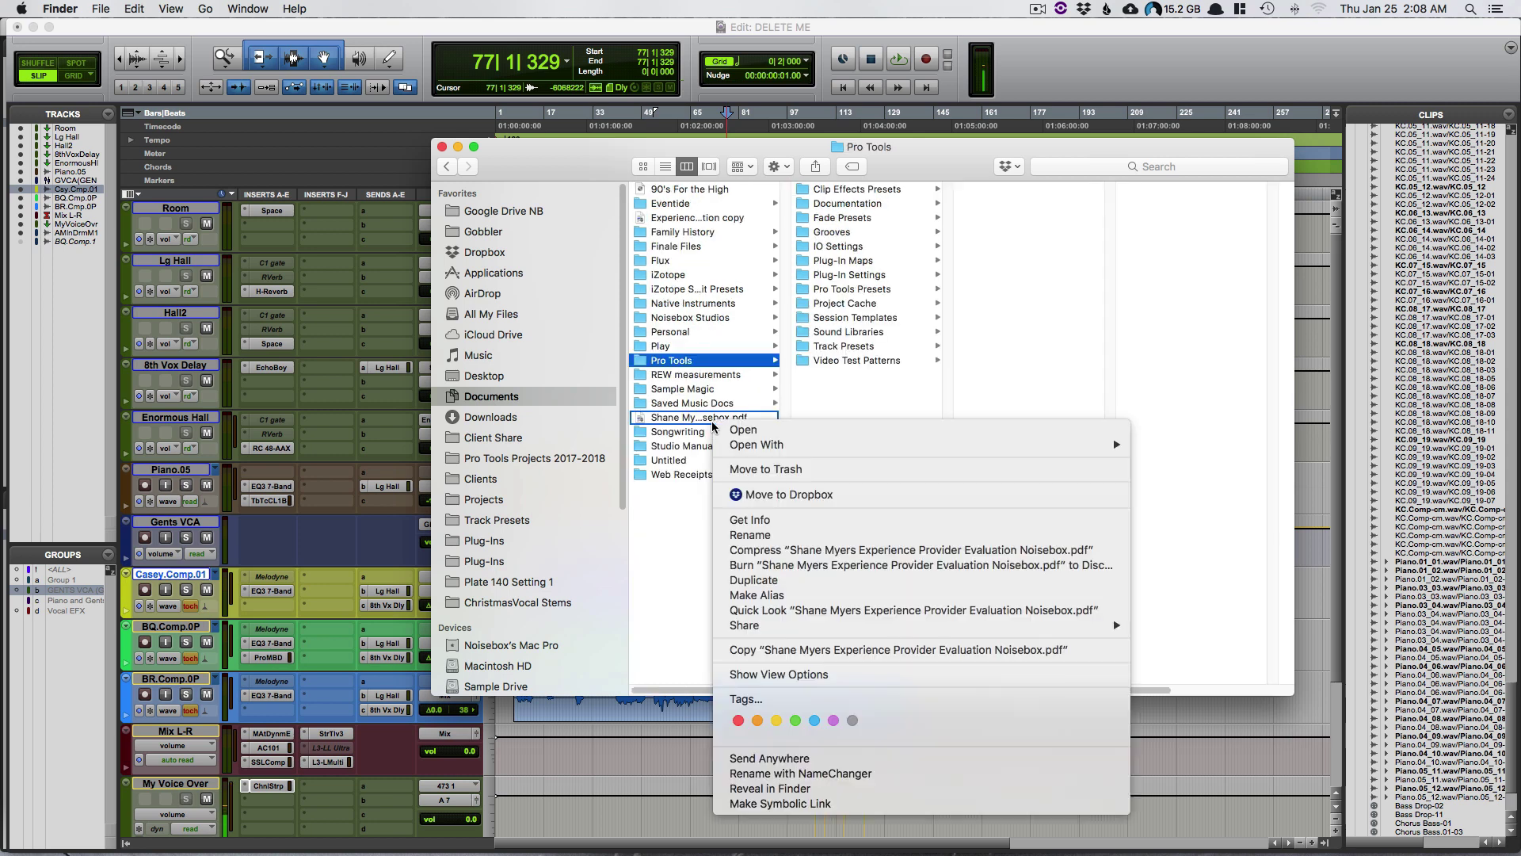
{"action": "left_click", "coordinate": [840, 398]}
{"action": "right_click", "coordinate": [839, 398]}
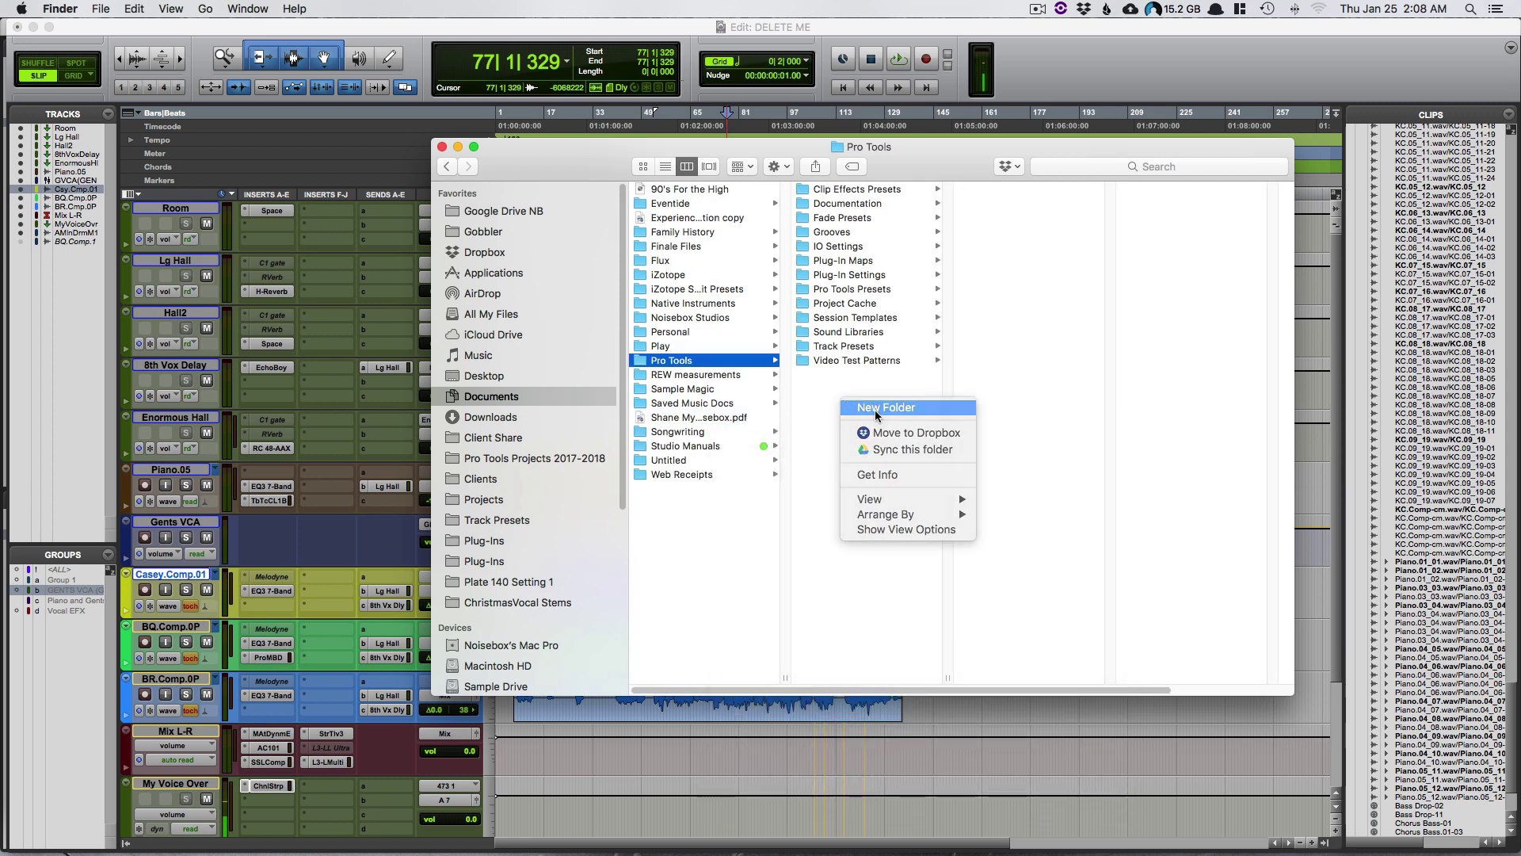
{"action": "left_click", "coordinate": [875, 411]}
{"action": "type", "text": "Backu"}
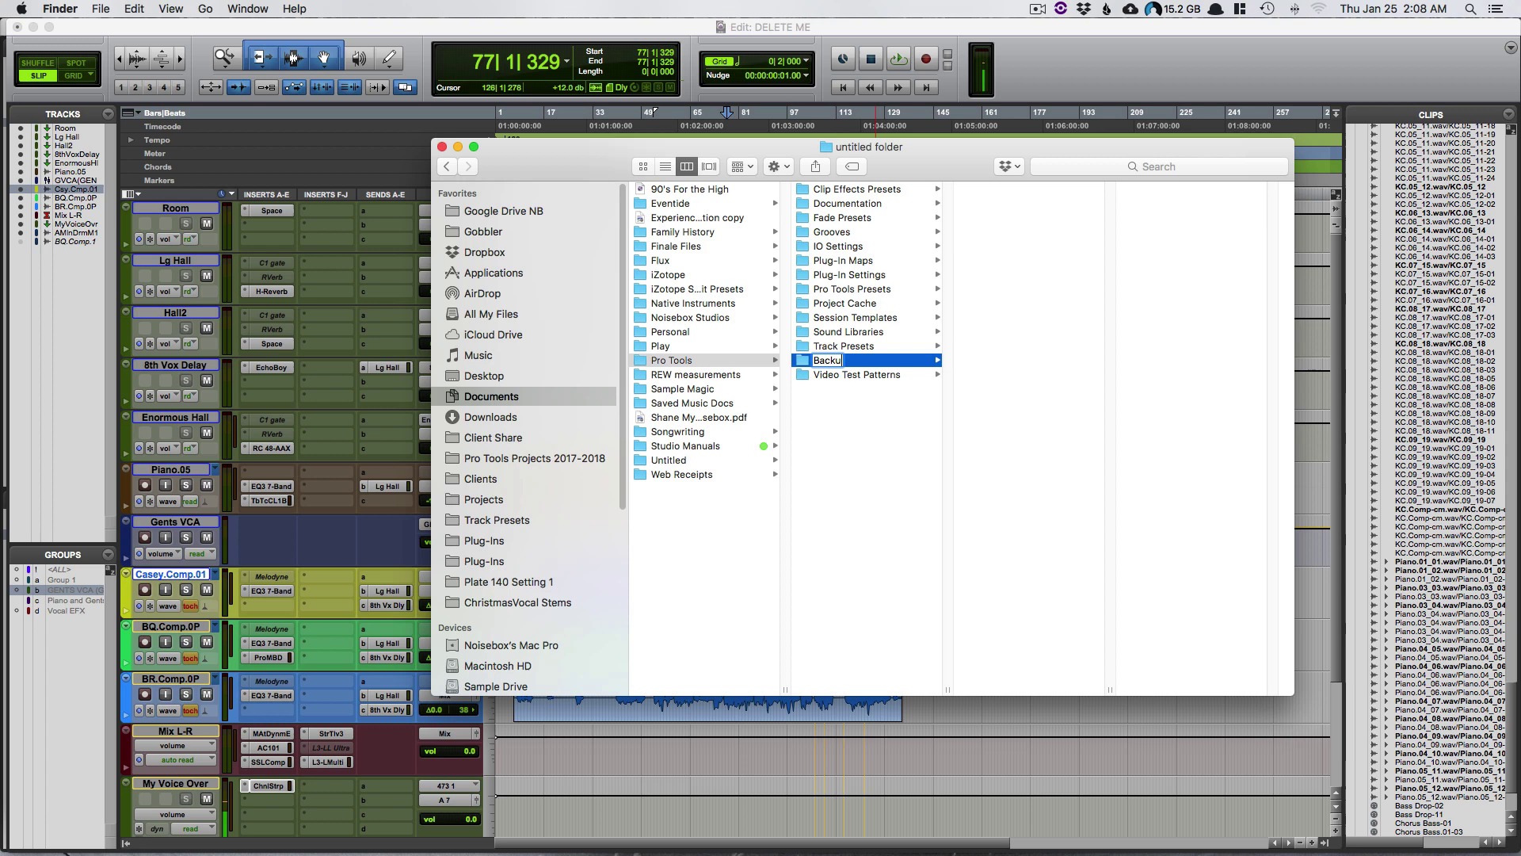
{"action": "type", "text": "p Track Presets"}
{"action": "key", "text": "Return"}
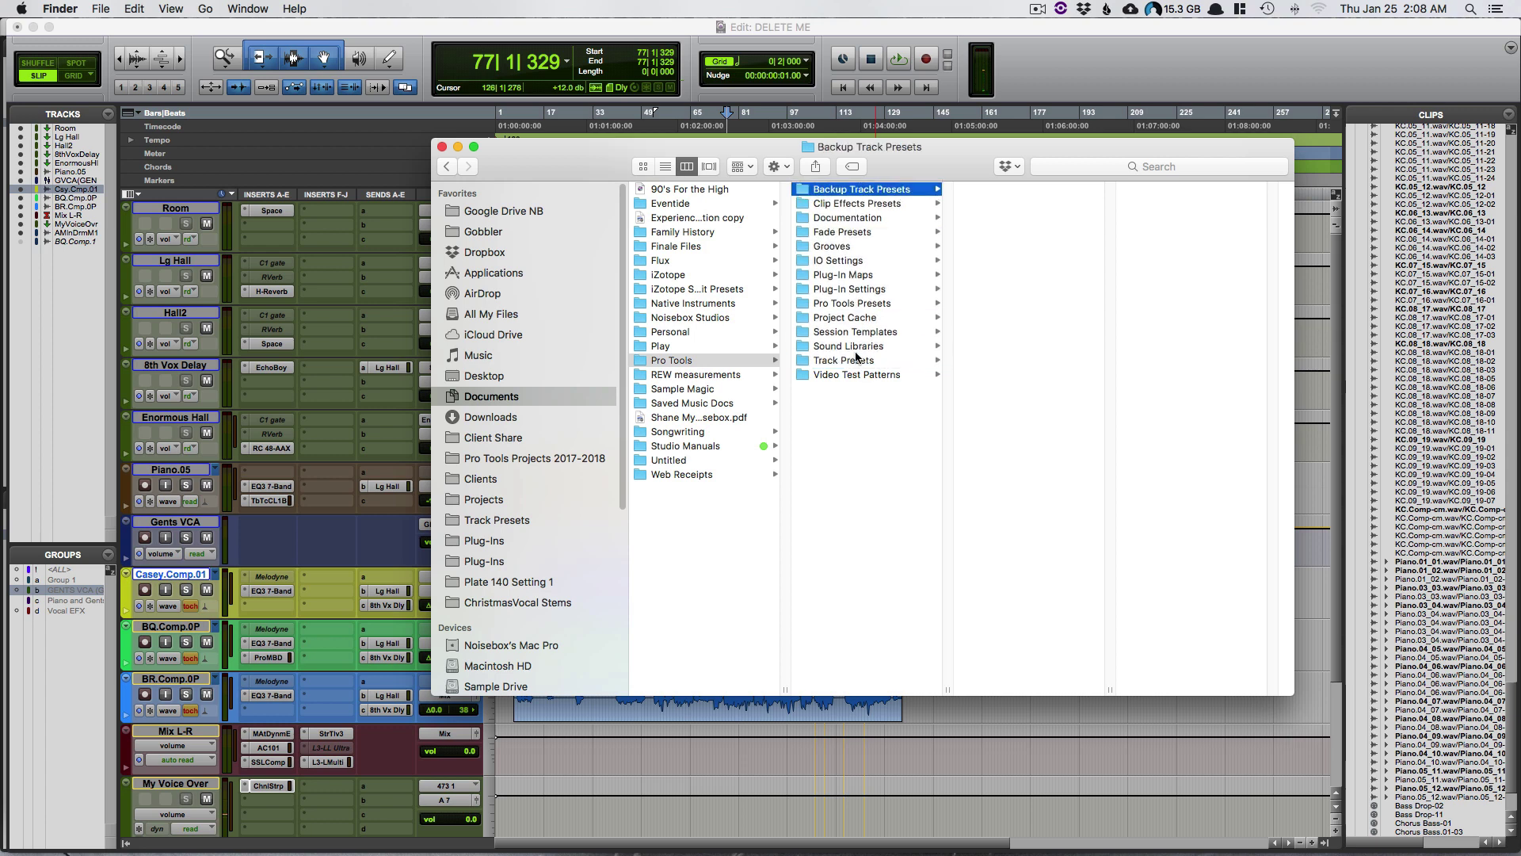
Copy the Audio, EFX, Instruments and Master folders into Backup Track Presets, then reopen Track Presets › Audio
{"action": "left_click", "coordinate": [856, 358]}
{"action": "left_click", "coordinate": [1000, 245]}
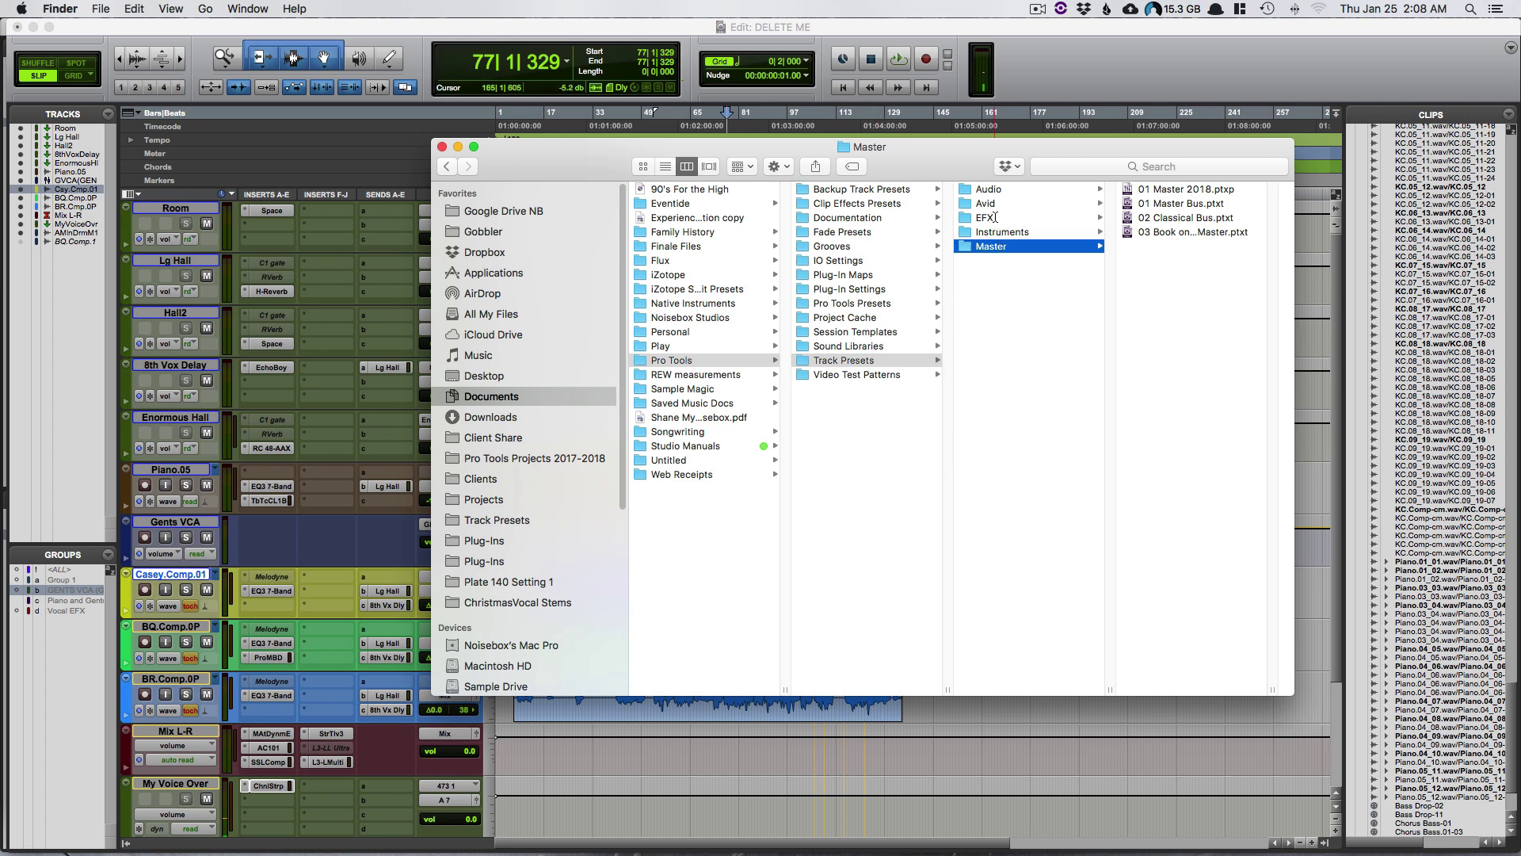
{"action": "left_click", "coordinate": [996, 217], "text": "super"}
{"action": "left_click", "coordinate": [1002, 232], "text": "super"}
{"action": "left_click", "coordinate": [998, 188], "text": "super"}
{"action": "left_click_drag", "start_coordinate": [1030, 191], "coordinate": [872, 192]}
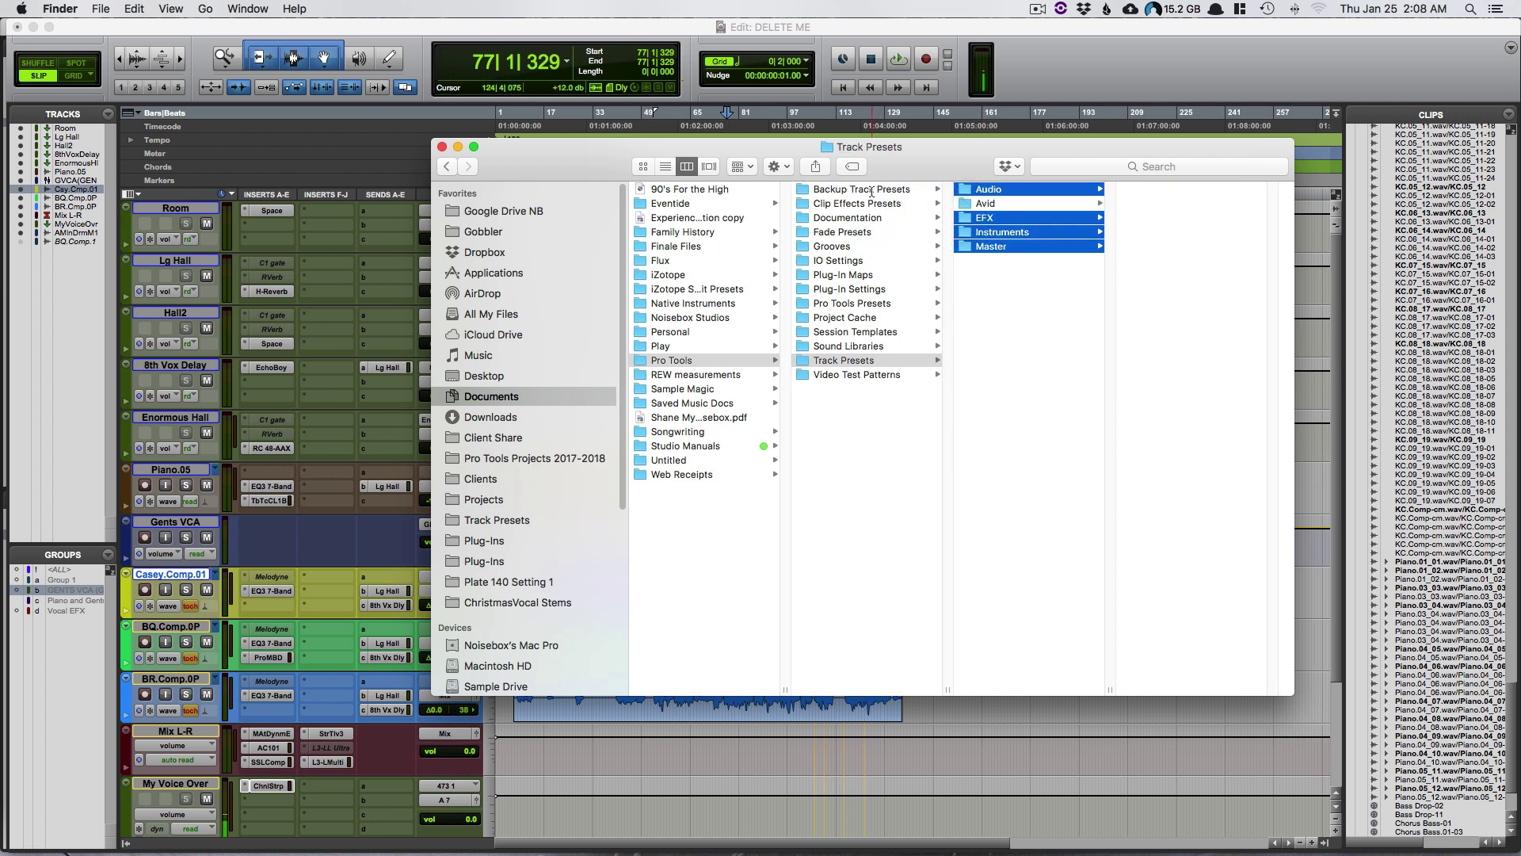
{"action": "left_click", "coordinate": [878, 192]}
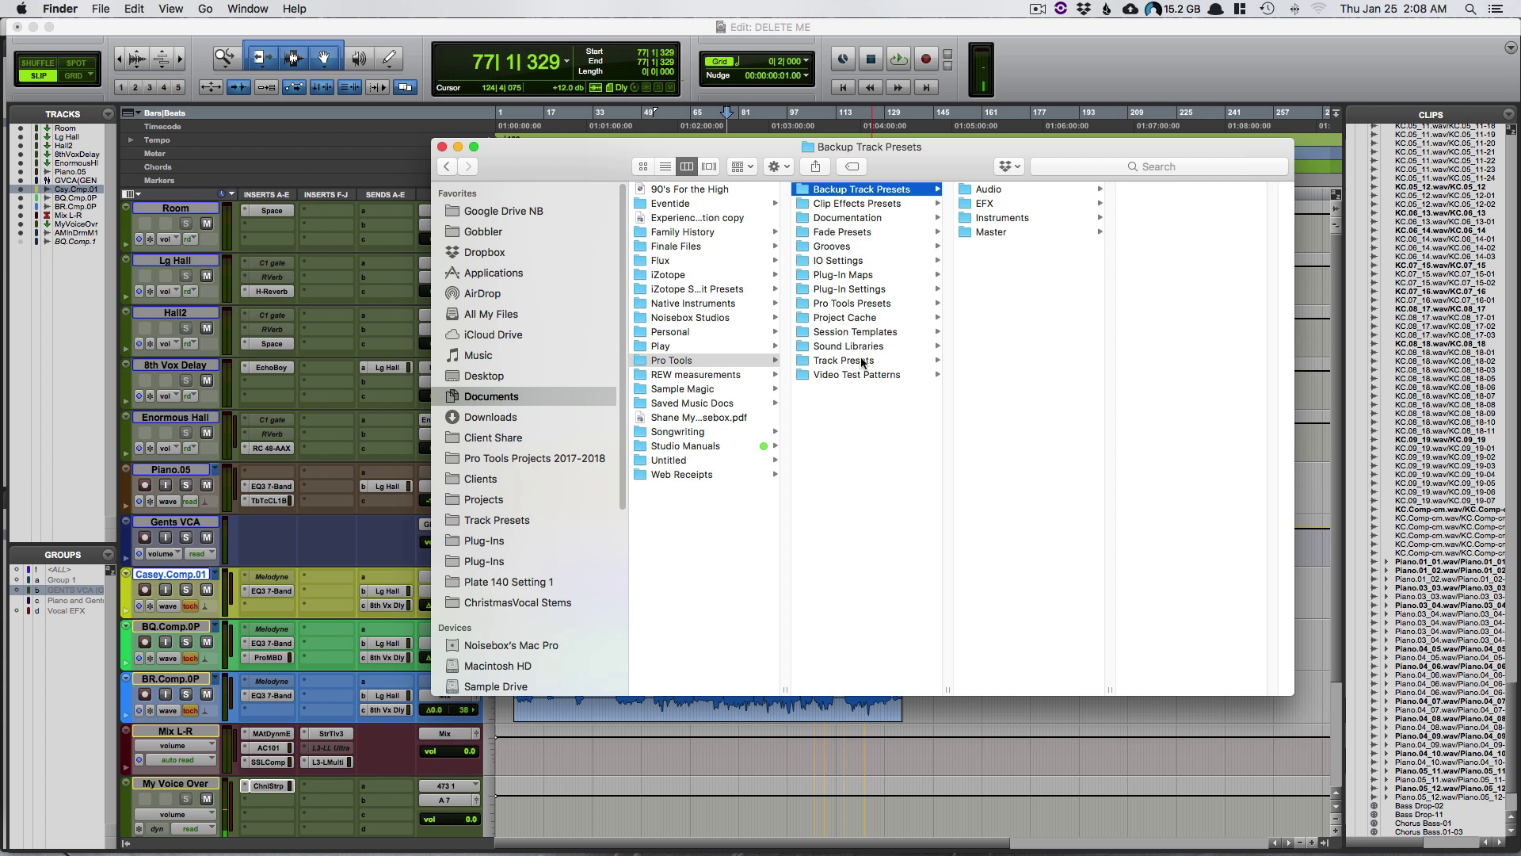
{"action": "left_click", "coordinate": [872, 360]}
{"action": "left_click", "coordinate": [988, 192]}
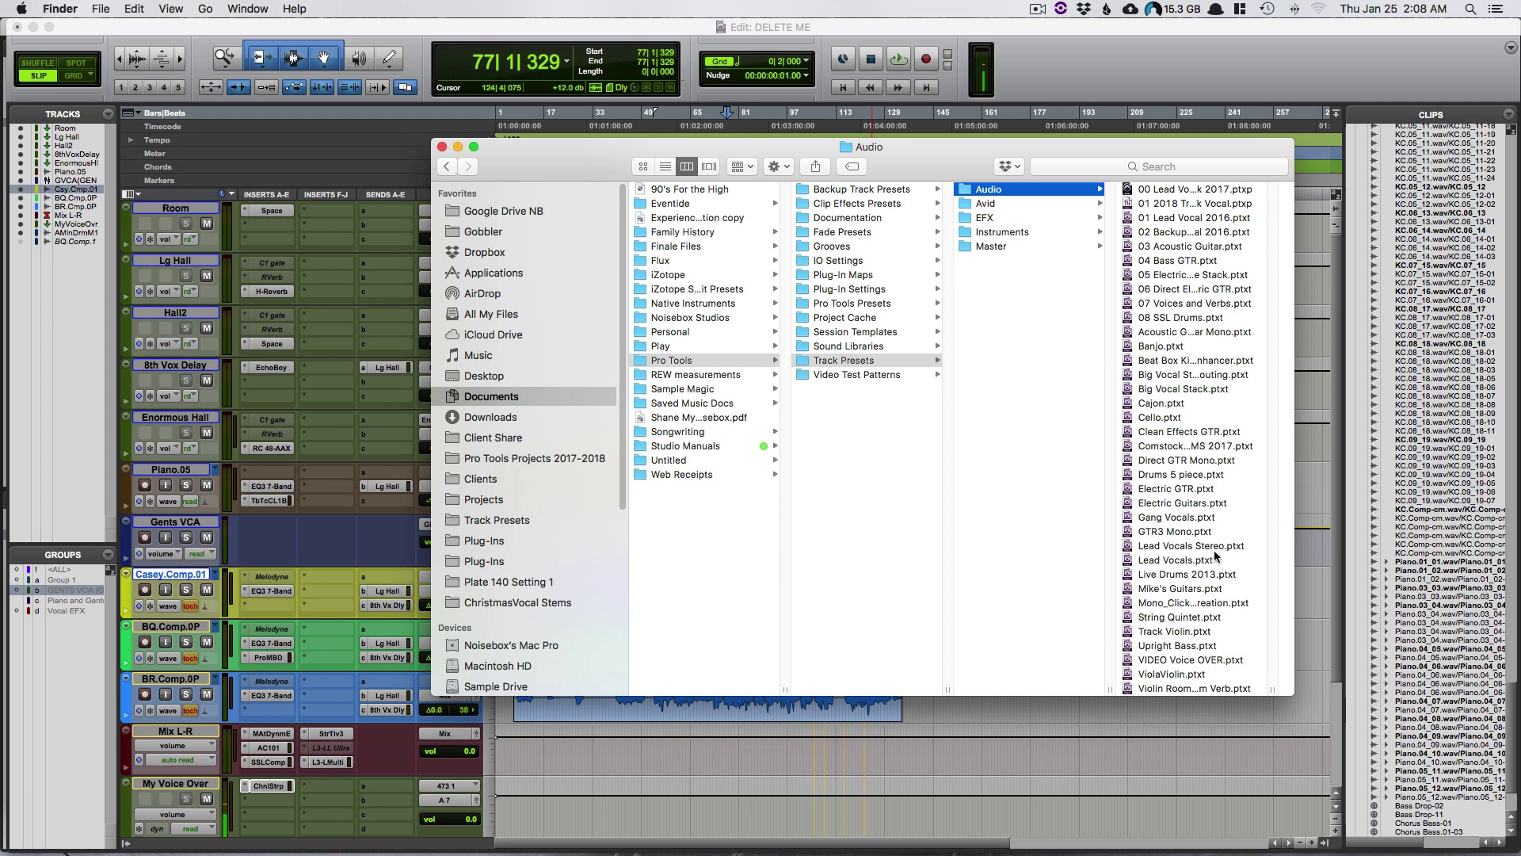
Launch NameChanger, view its MacUpdate page in Chrome, then hide Chrome and position NameChanger
{"action": "mouse_move", "coordinate": [659, 854]}
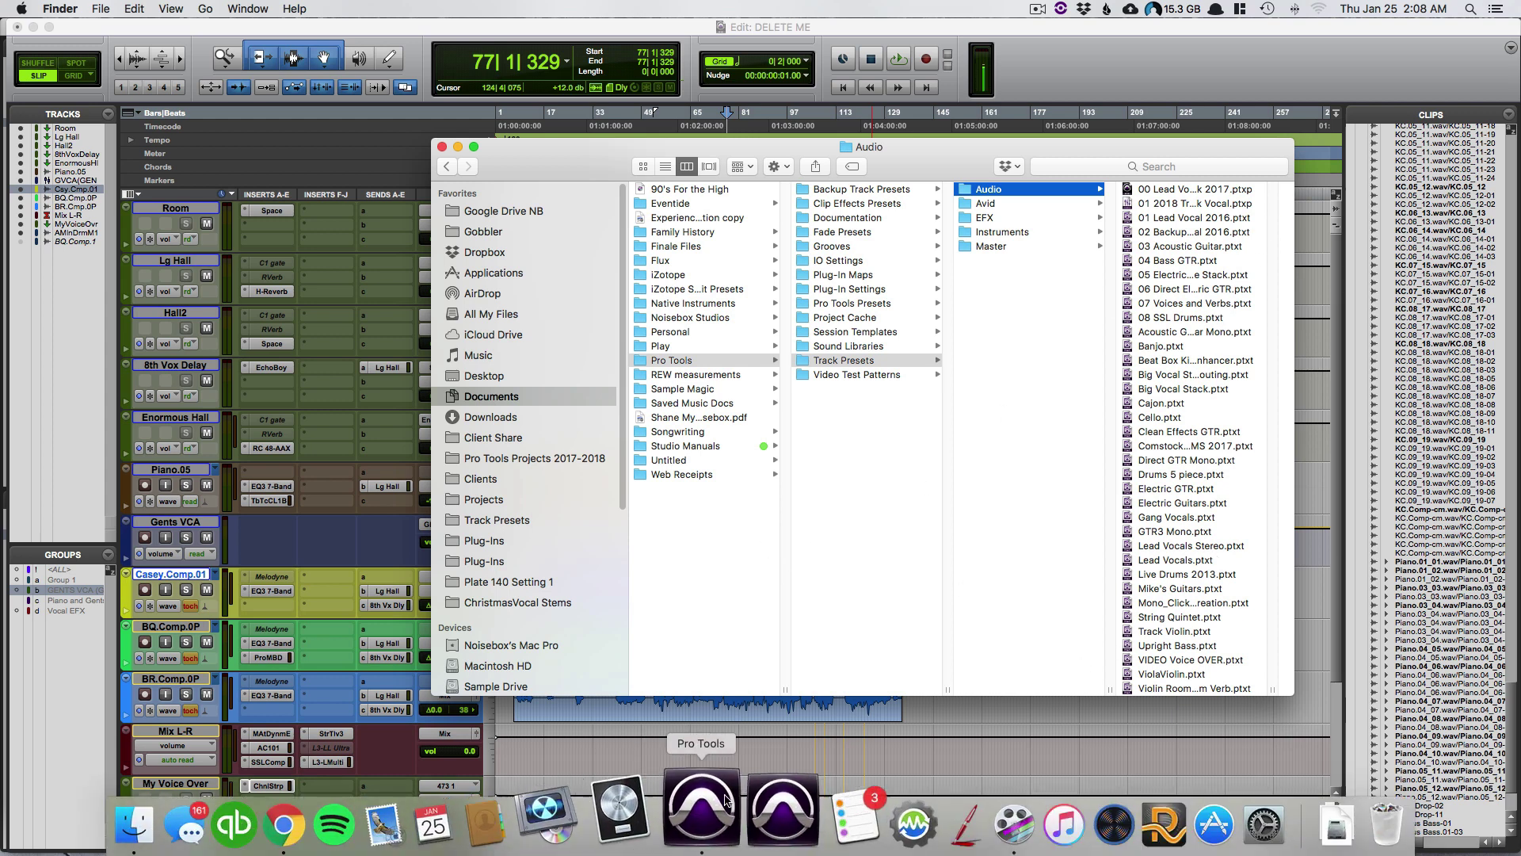
{"action": "left_click", "coordinate": [898, 795]}
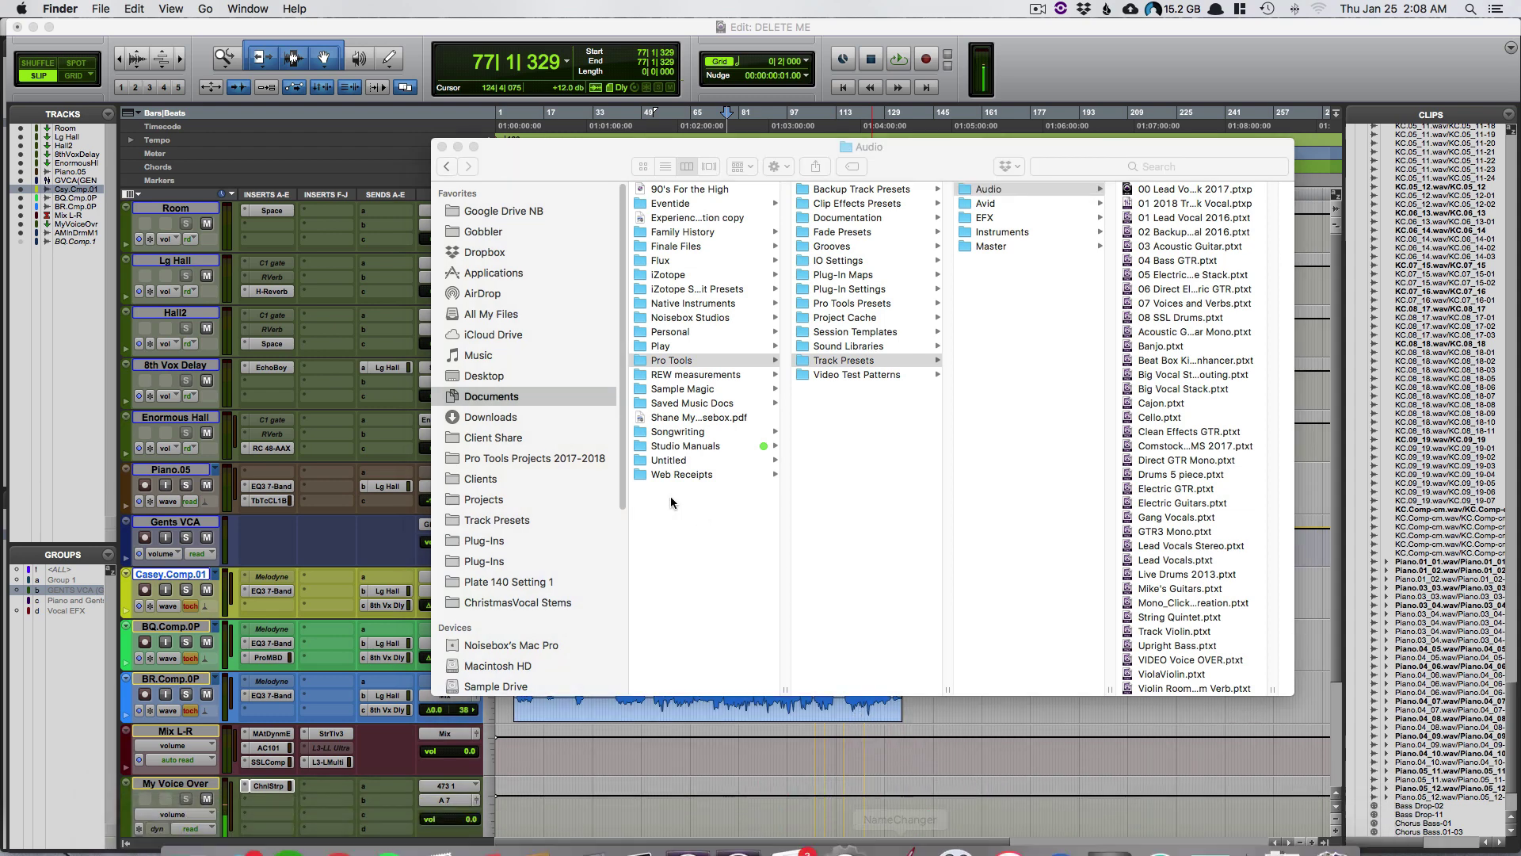
{"action": "key", "text": "super+Tab"}
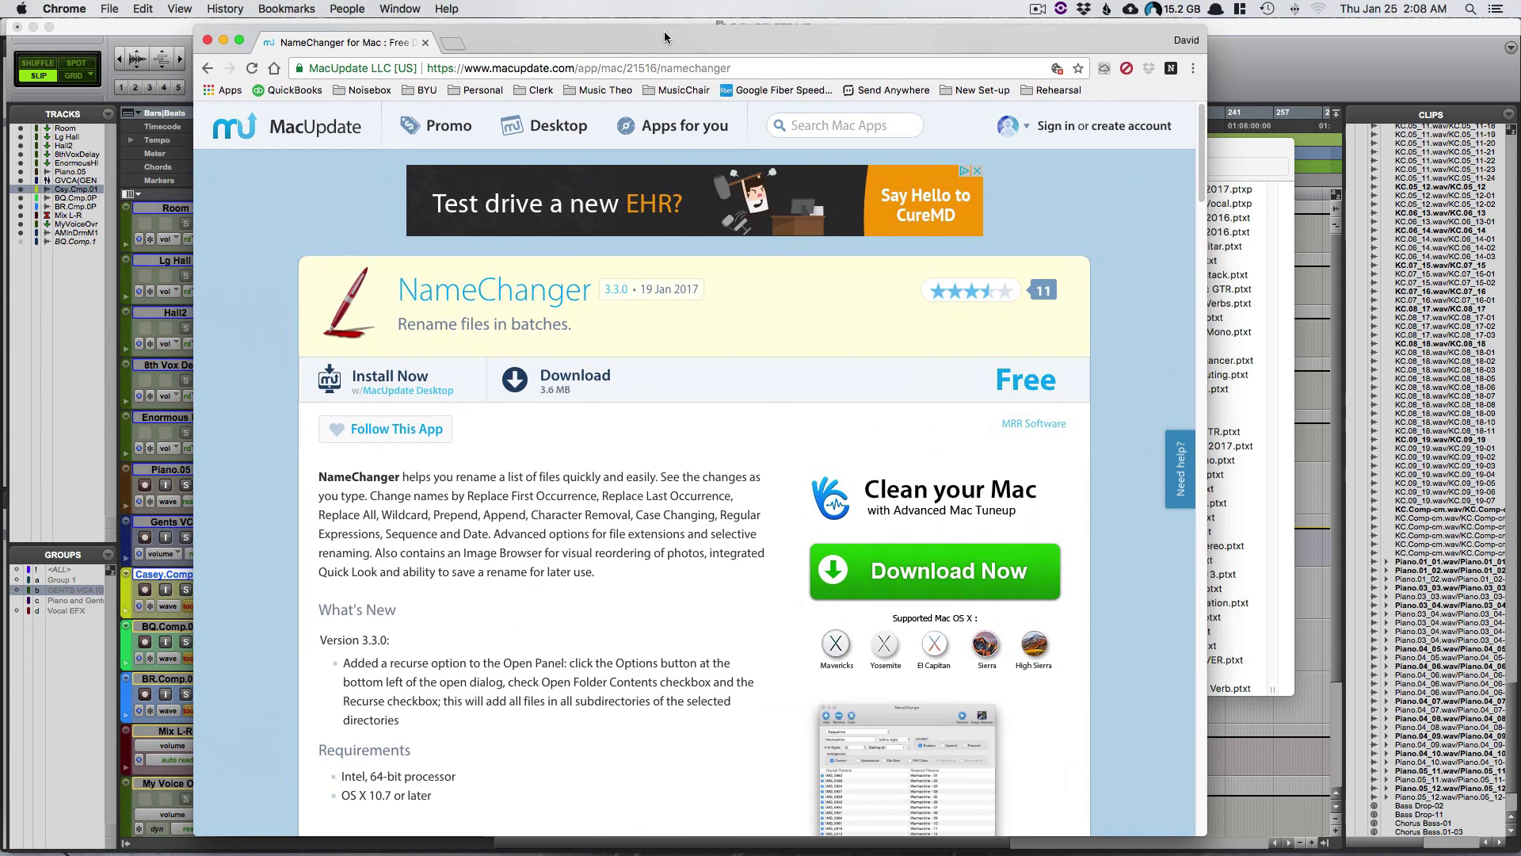
{"action": "left_click_drag", "start_coordinate": [662, 32], "coordinate": [653, 29]}
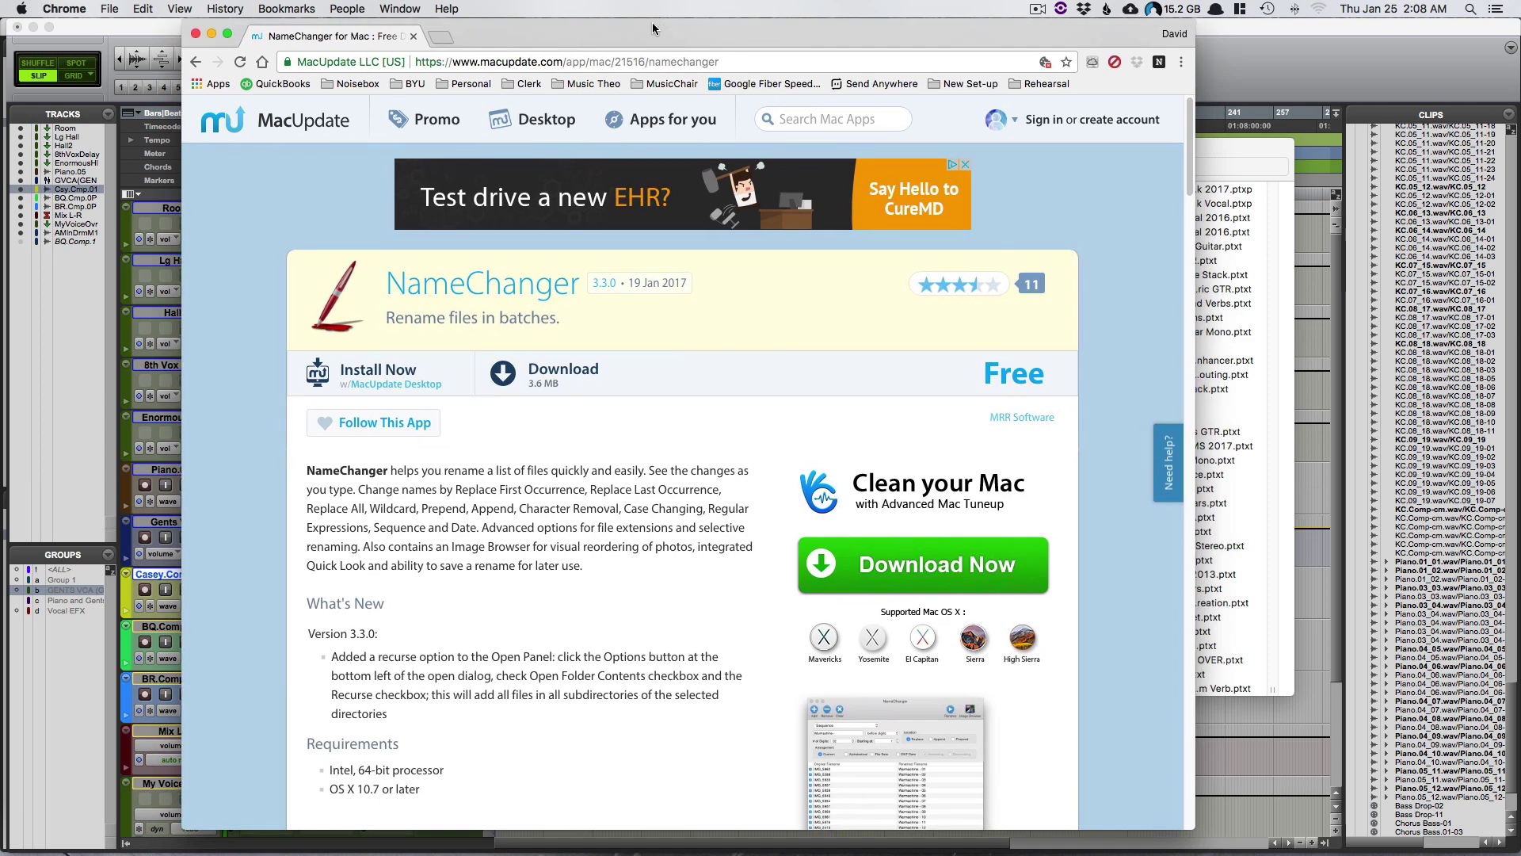
{"action": "key", "text": "super+m"}
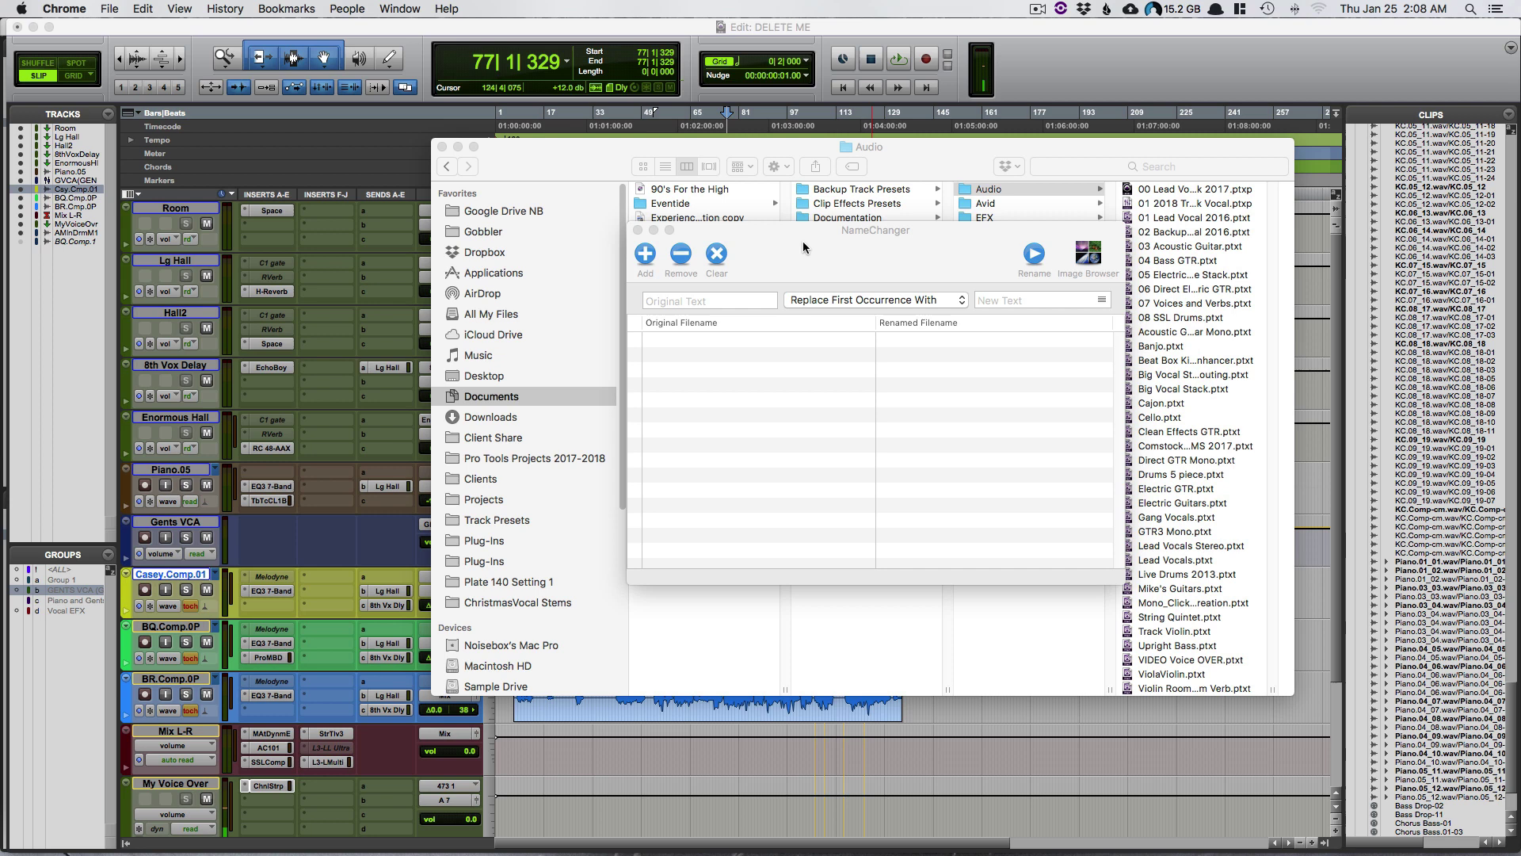
{"action": "left_click_drag", "start_coordinate": [846, 252], "coordinate": [584, 273]}
Select all 34 Audio .ptxt presets in Finder and drop them into NameChanger's file list
{"action": "left_click", "coordinate": [1198, 217]}
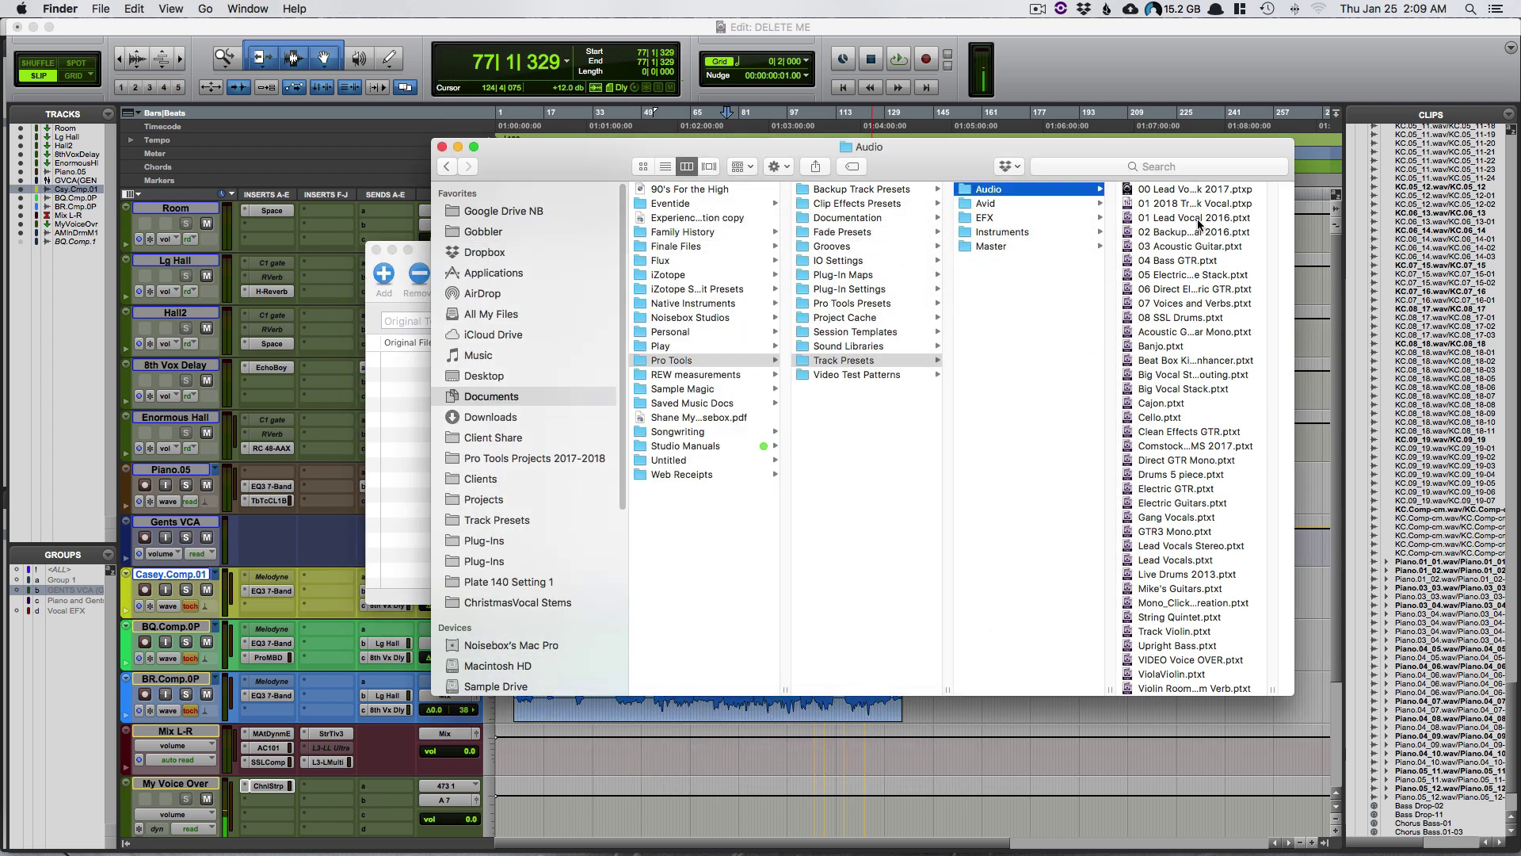
{"action": "left_click", "coordinate": [1198, 217]}
{"action": "scroll", "coordinate": [1082, 420], "scroll_direction": "down", "scroll_amount": 1}
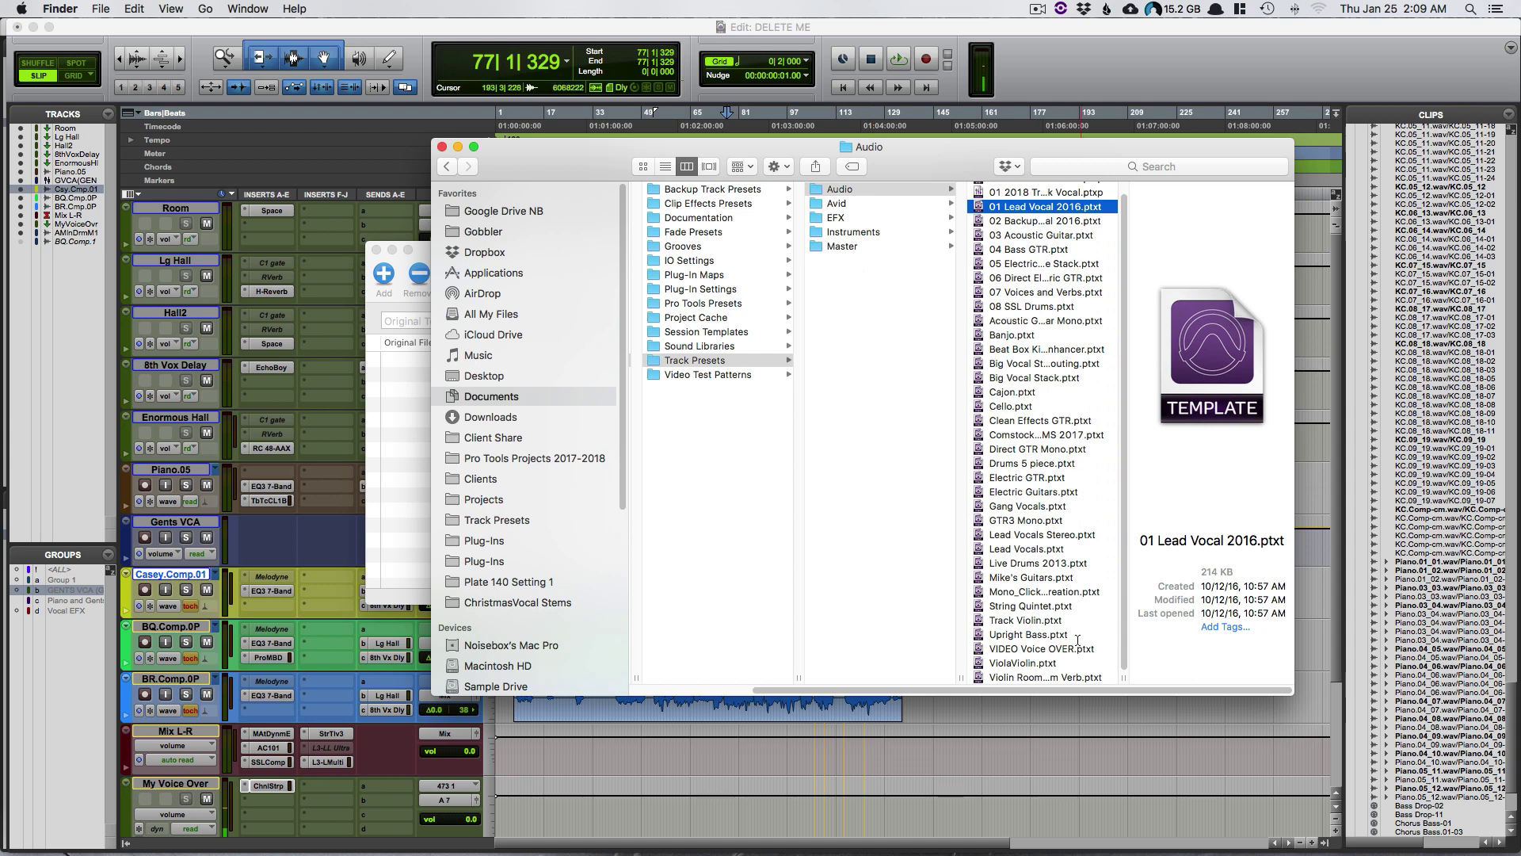
{"action": "left_click", "coordinate": [1071, 677], "text": "shift"}
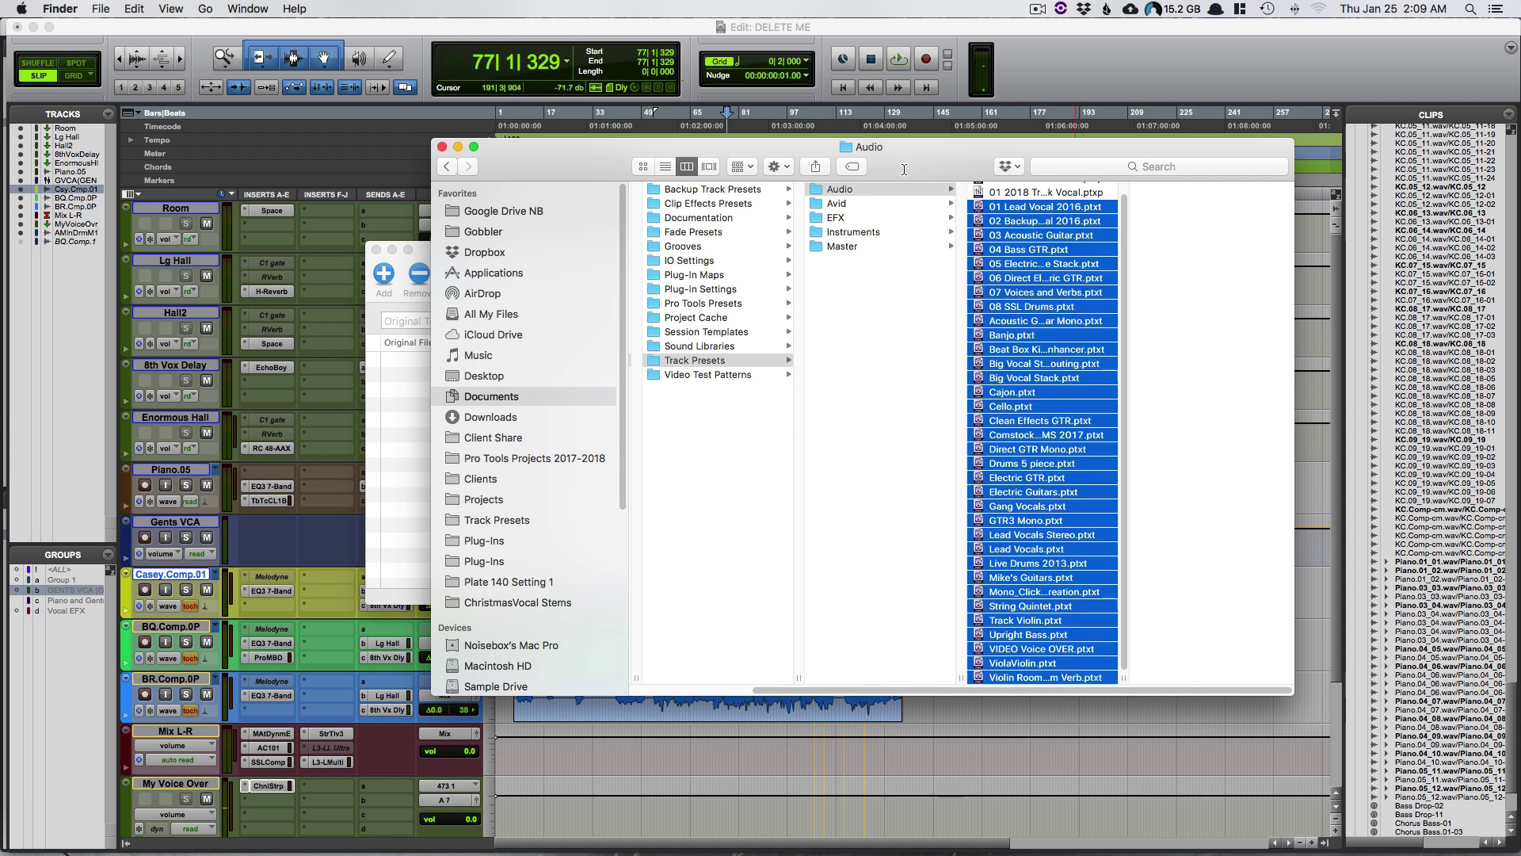
{"action": "left_click_drag", "start_coordinate": [904, 170], "coordinate": [1131, 180]}
{"action": "left_click_drag", "start_coordinate": [1267, 264], "coordinate": [518, 420]}
{"action": "left_click", "coordinate": [565, 248]}
{"action": "left_click_drag", "start_coordinate": [570, 261], "coordinate": [596, 212]}
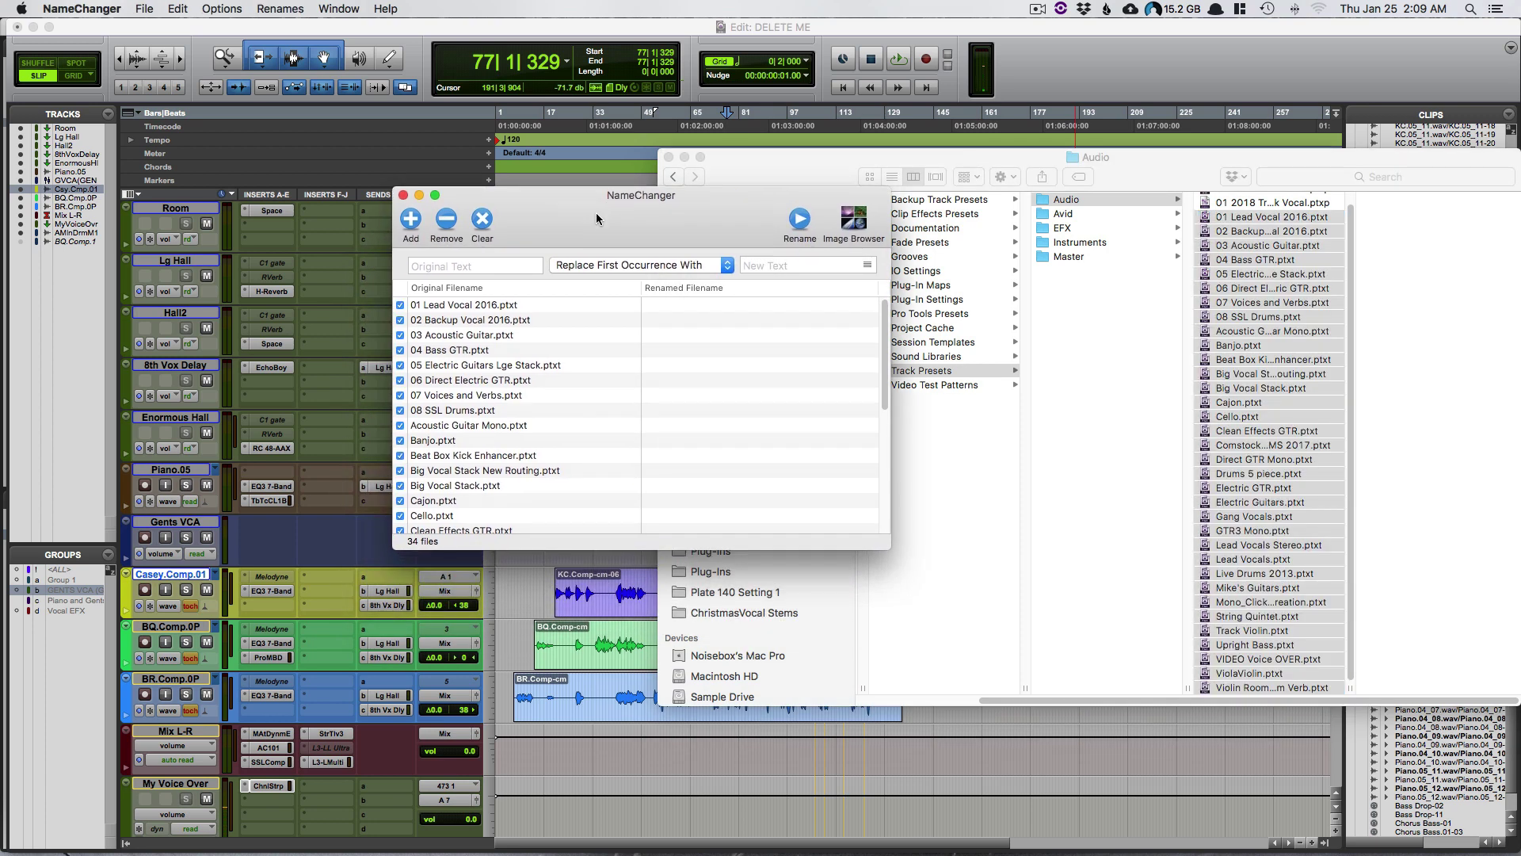
{"action": "left_click", "coordinate": [491, 267]}
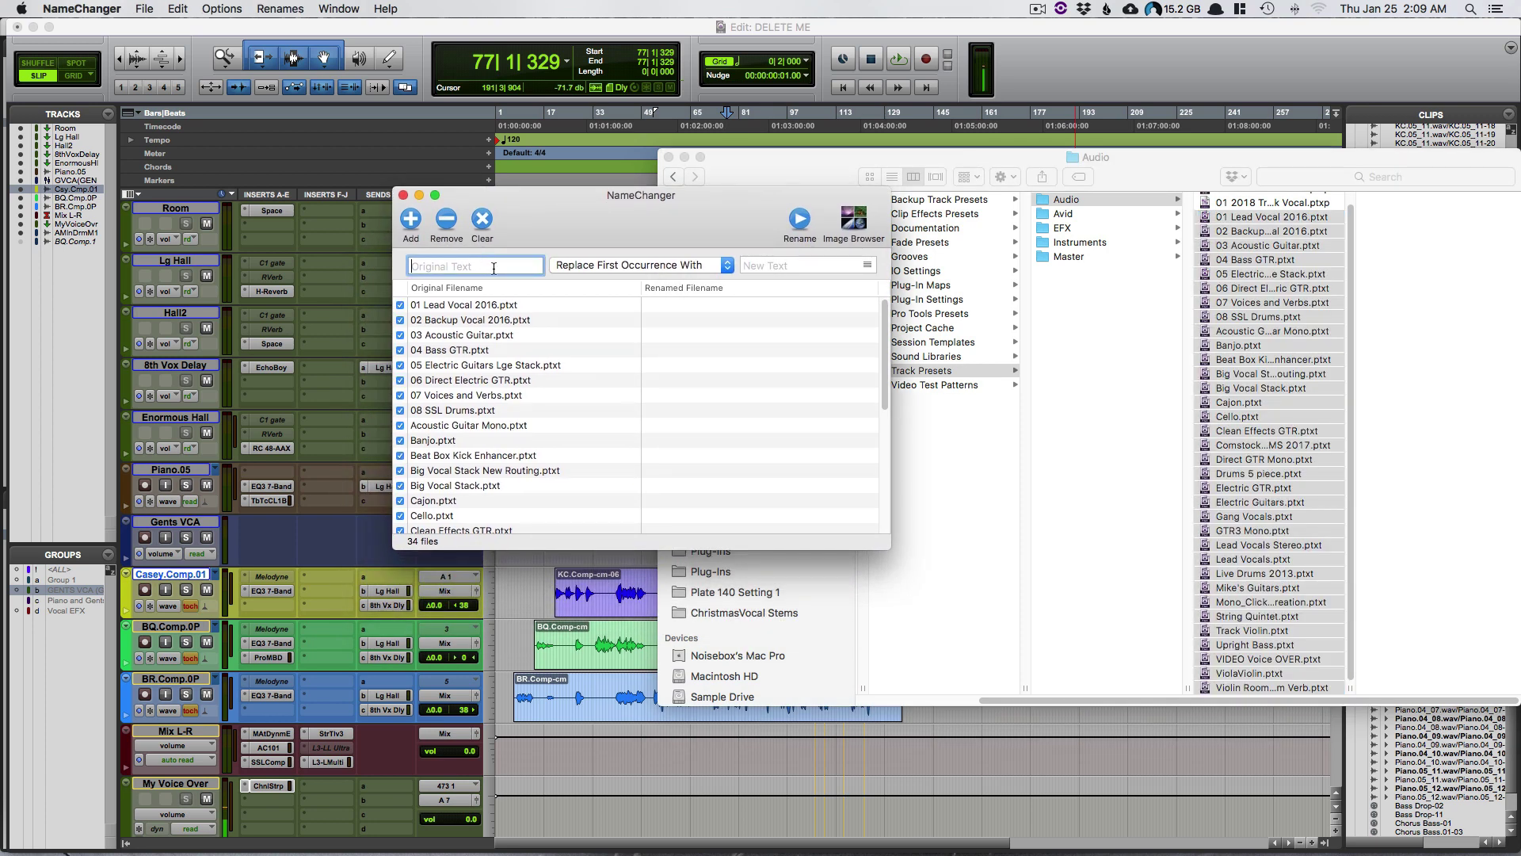
Replace the last occurrence of 'xt' with 'xp', renaming all 34 presets to .ptxp
{"action": "type", "text": "xt"}
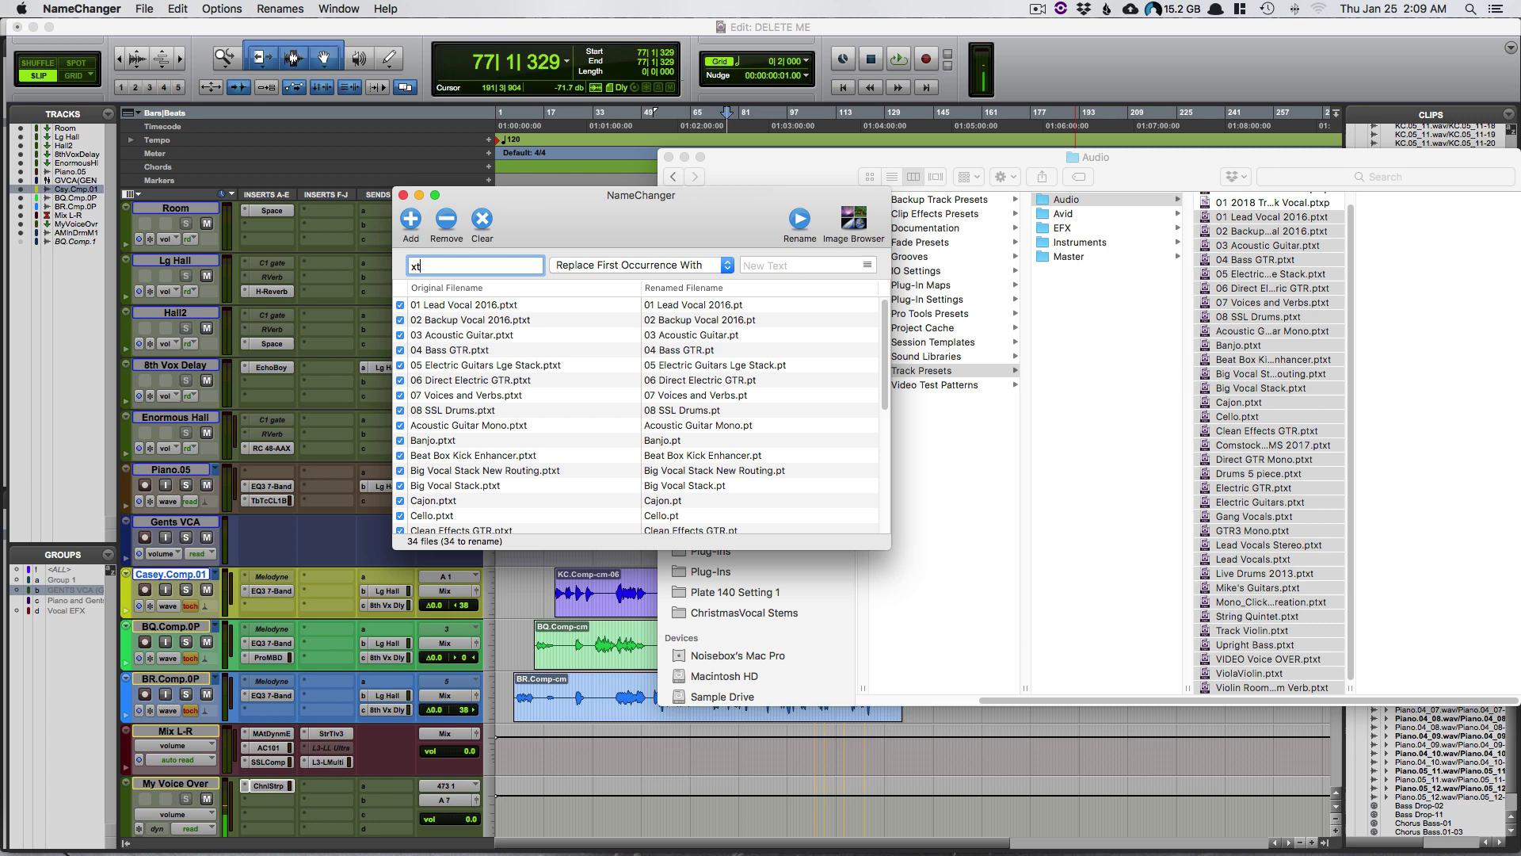
{"action": "left_click", "coordinate": [734, 265]}
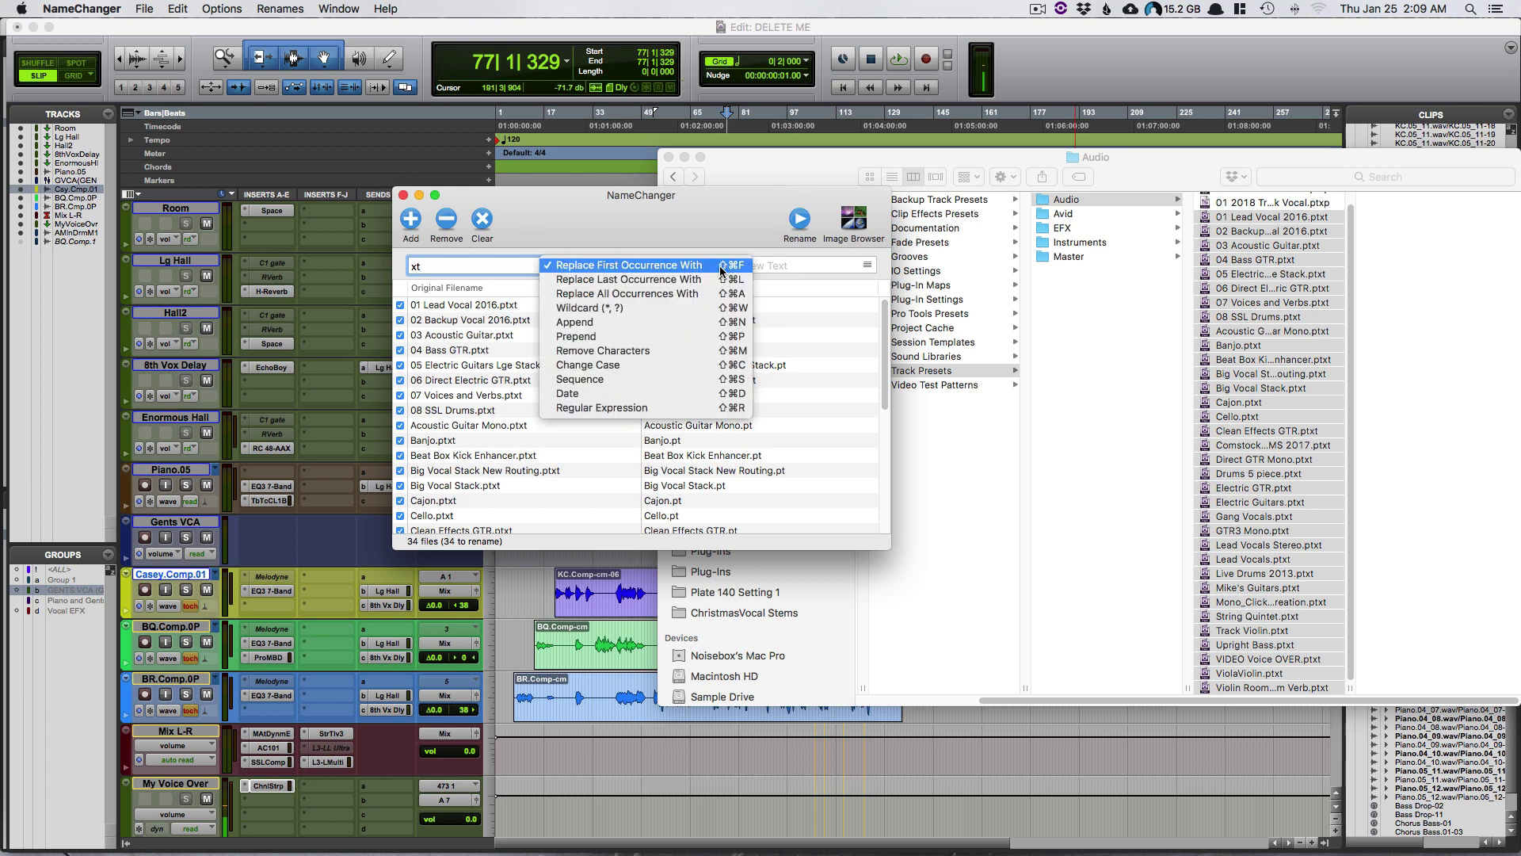
{"action": "left_click", "coordinate": [710, 279]}
{"action": "left_click", "coordinate": [775, 266]}
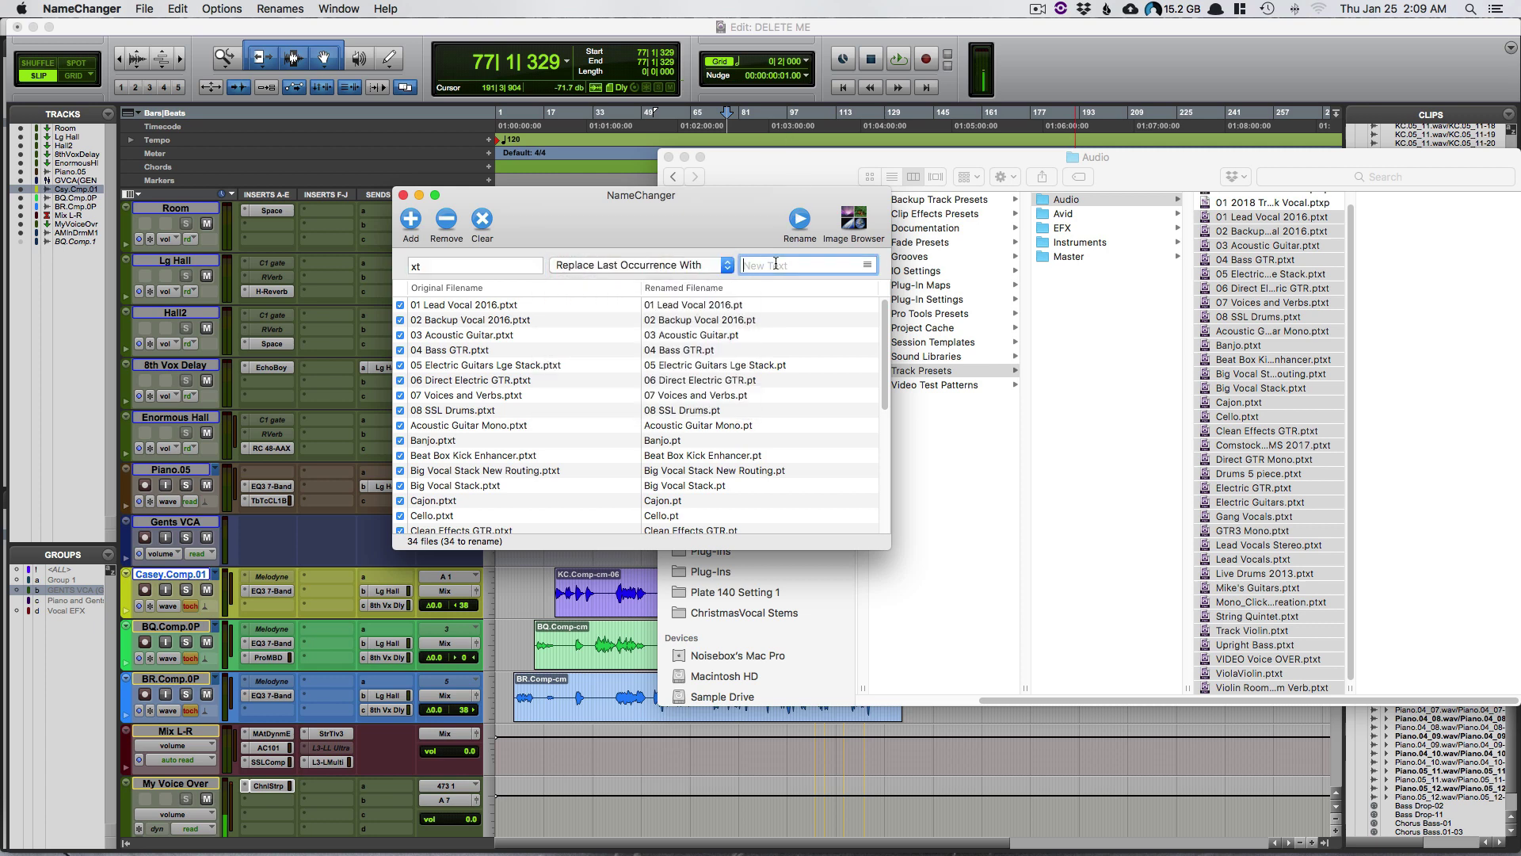
{"action": "type", "text": "xp"}
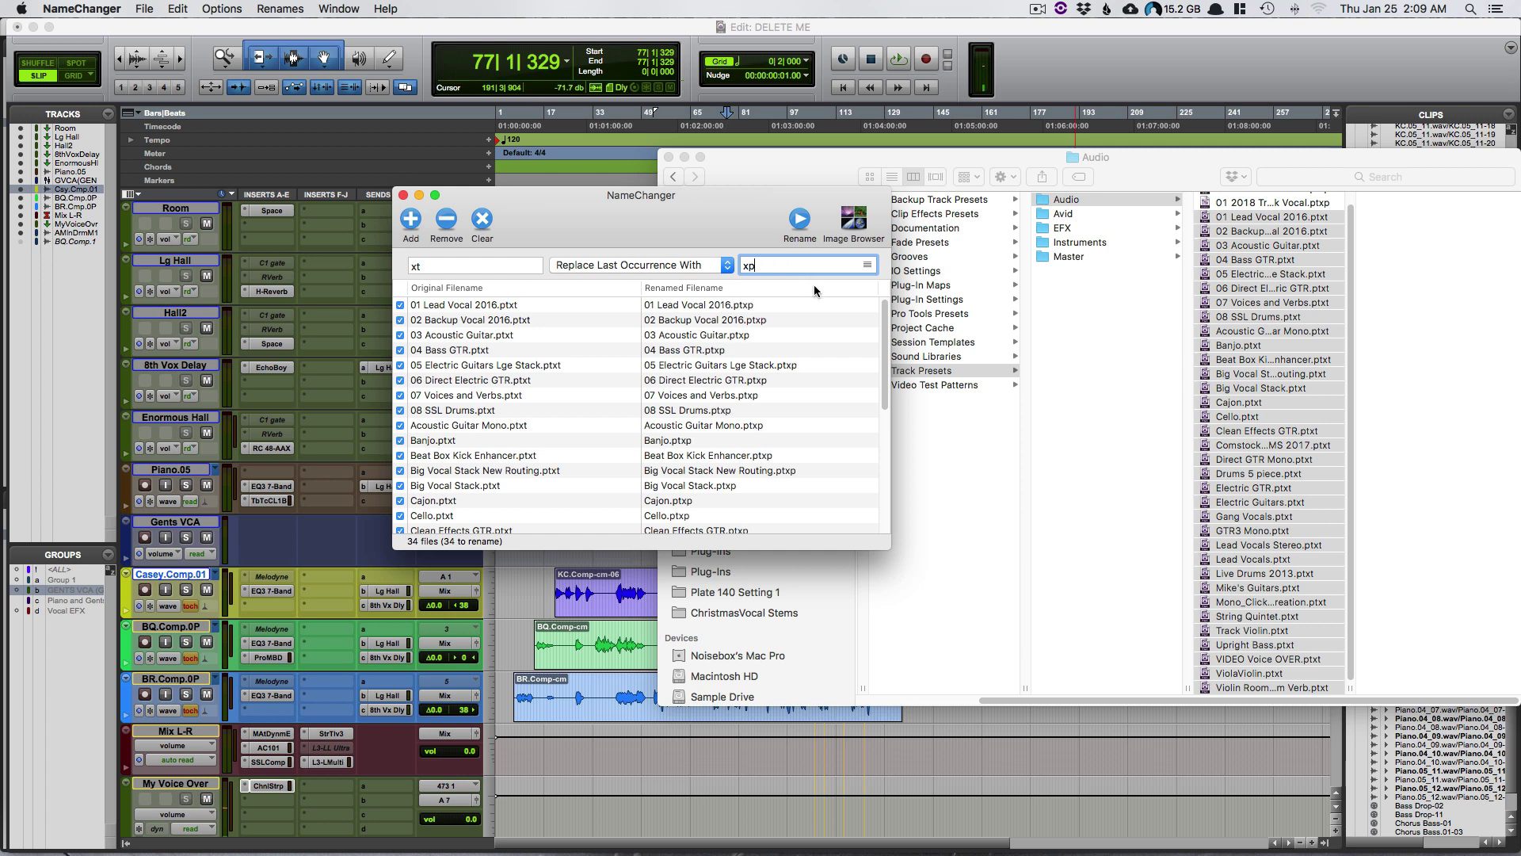
{"action": "left_click", "coordinate": [800, 232]}
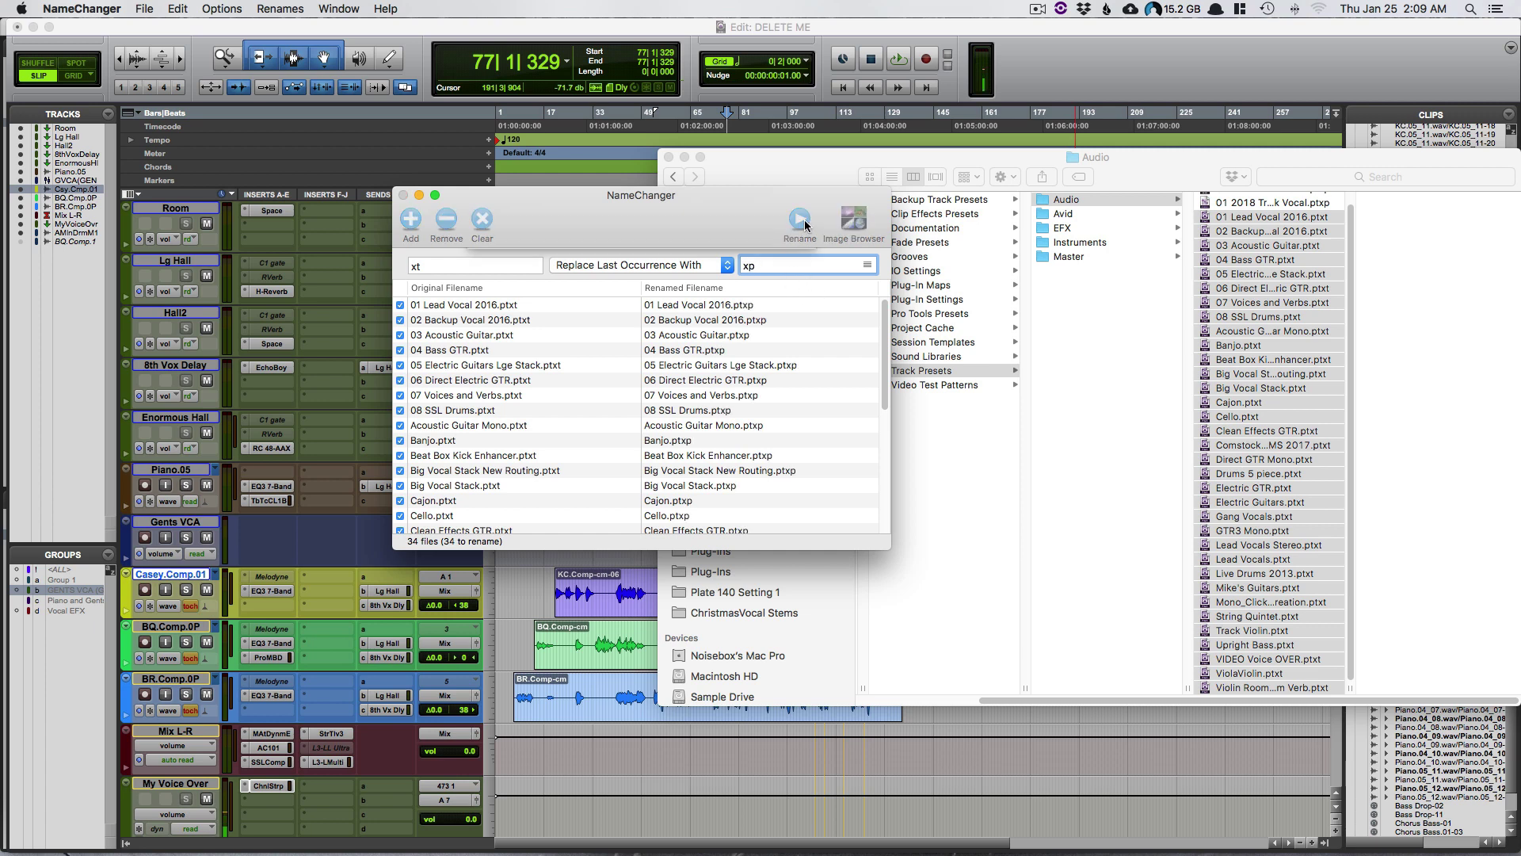
{"action": "left_click_drag", "start_coordinate": [1242, 188], "coordinate": [947, 198]}
Open the EFX track presets folder in Finder and preview 01 Essentials Medium
{"action": "scroll", "coordinate": [966, 592], "scroll_direction": "up", "scroll_amount": 1}
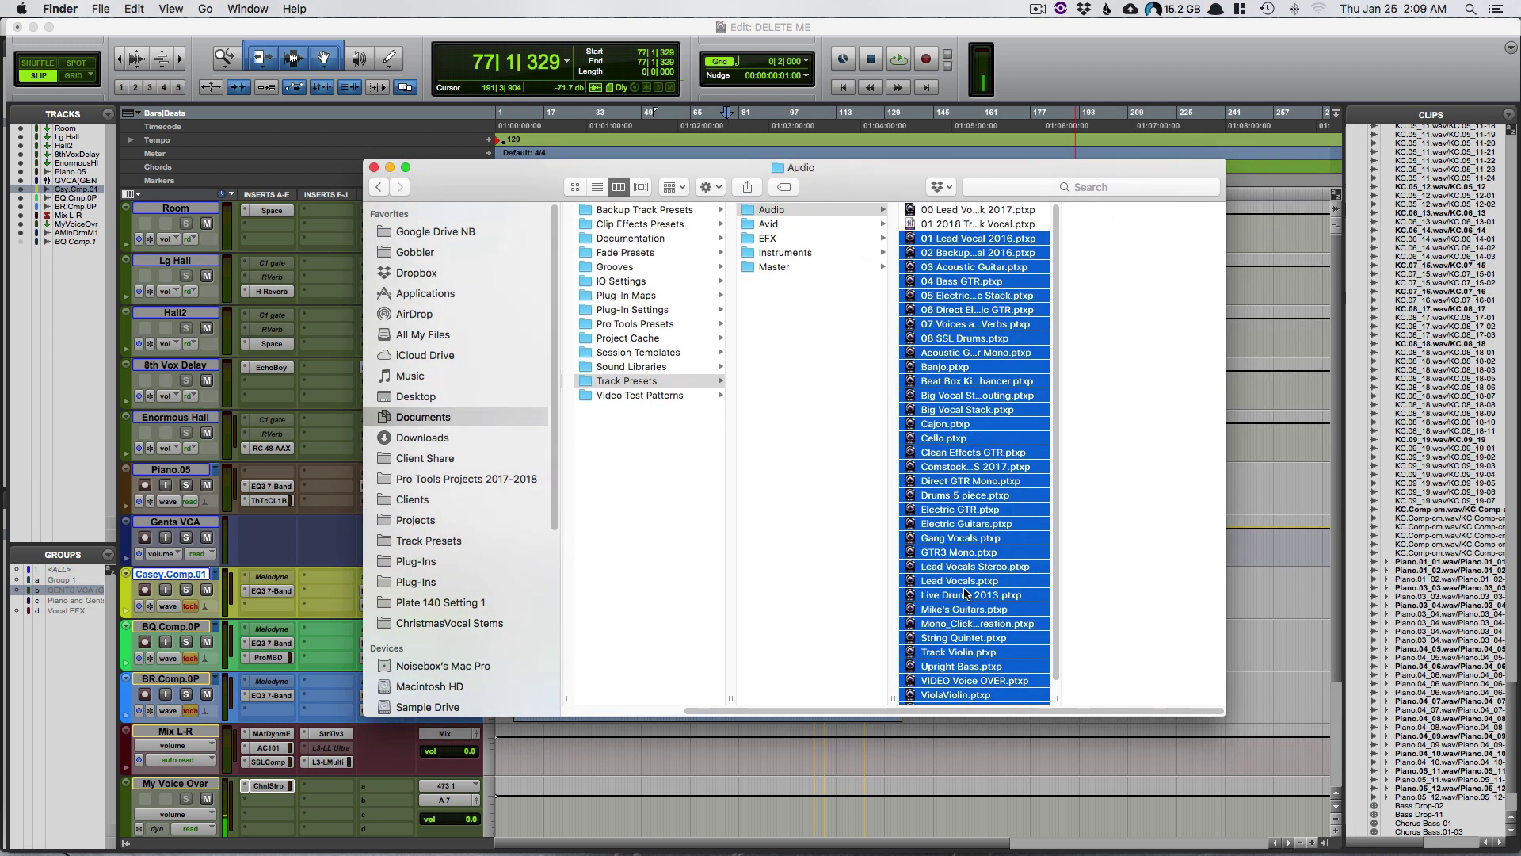
{"action": "left_click", "coordinate": [806, 237]}
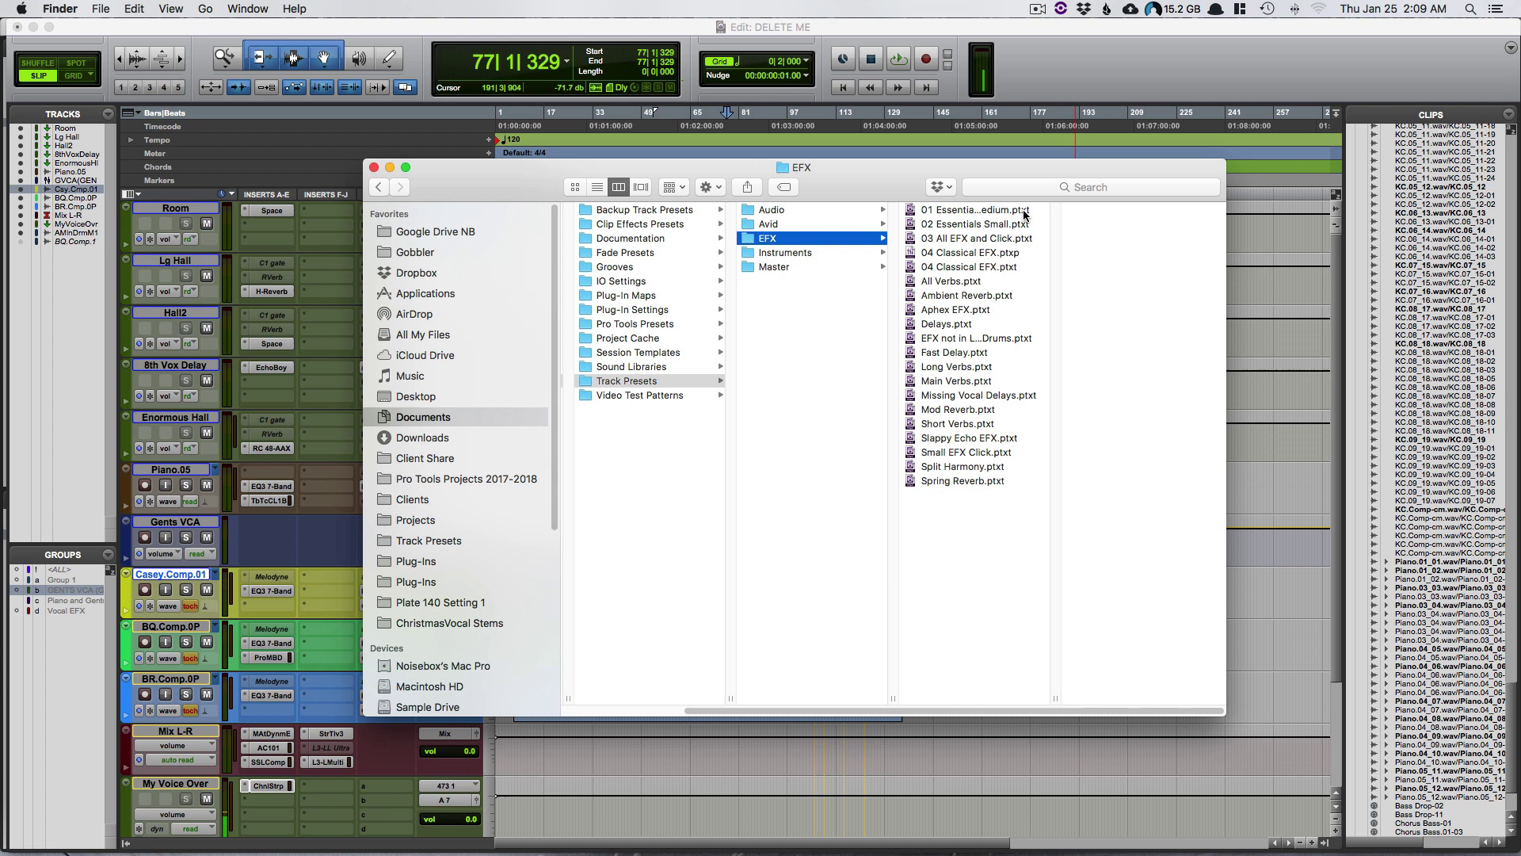
{"action": "left_click", "coordinate": [982, 210]}
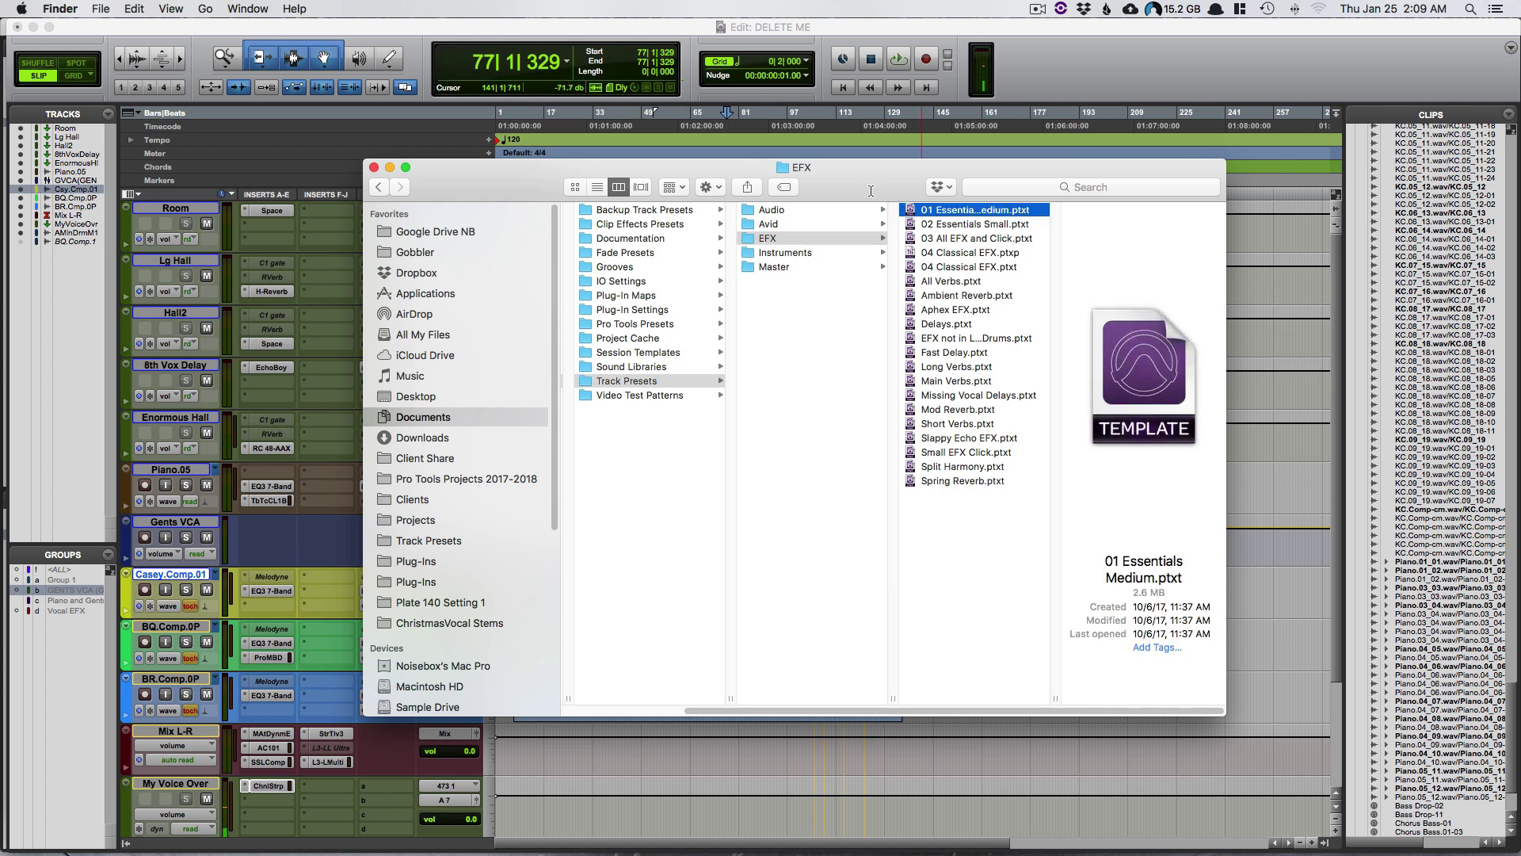
{"action": "left_click_drag", "start_coordinate": [863, 187], "coordinate": [1052, 240]}
{"action": "left_click_drag", "start_coordinate": [503, 200], "coordinate": [330, 210]}
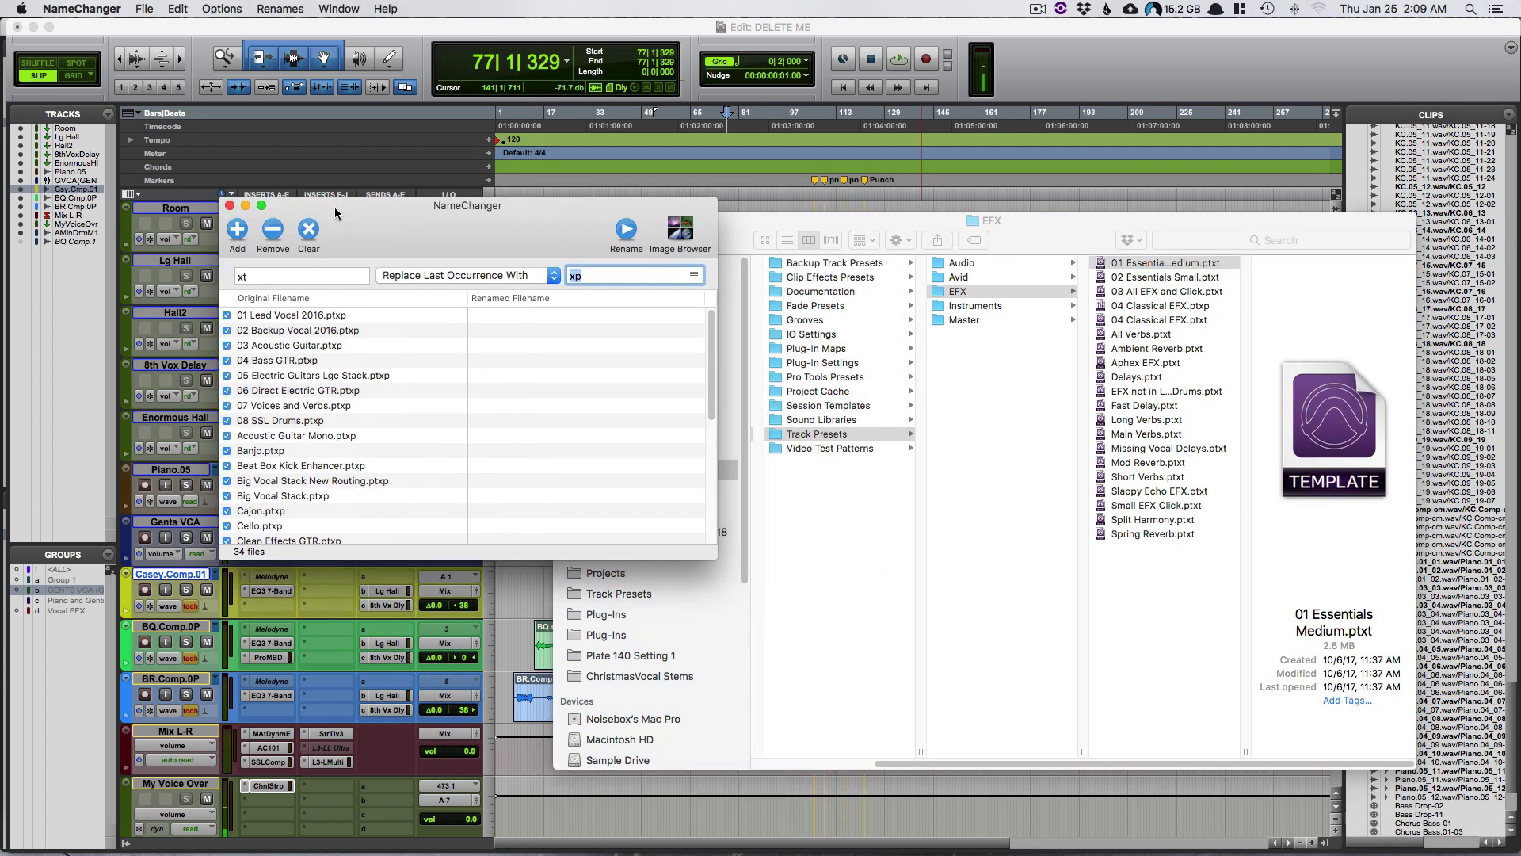
Clear NameChanger's old list and drop in all 20 EFX presets
{"action": "left_click", "coordinate": [317, 230]}
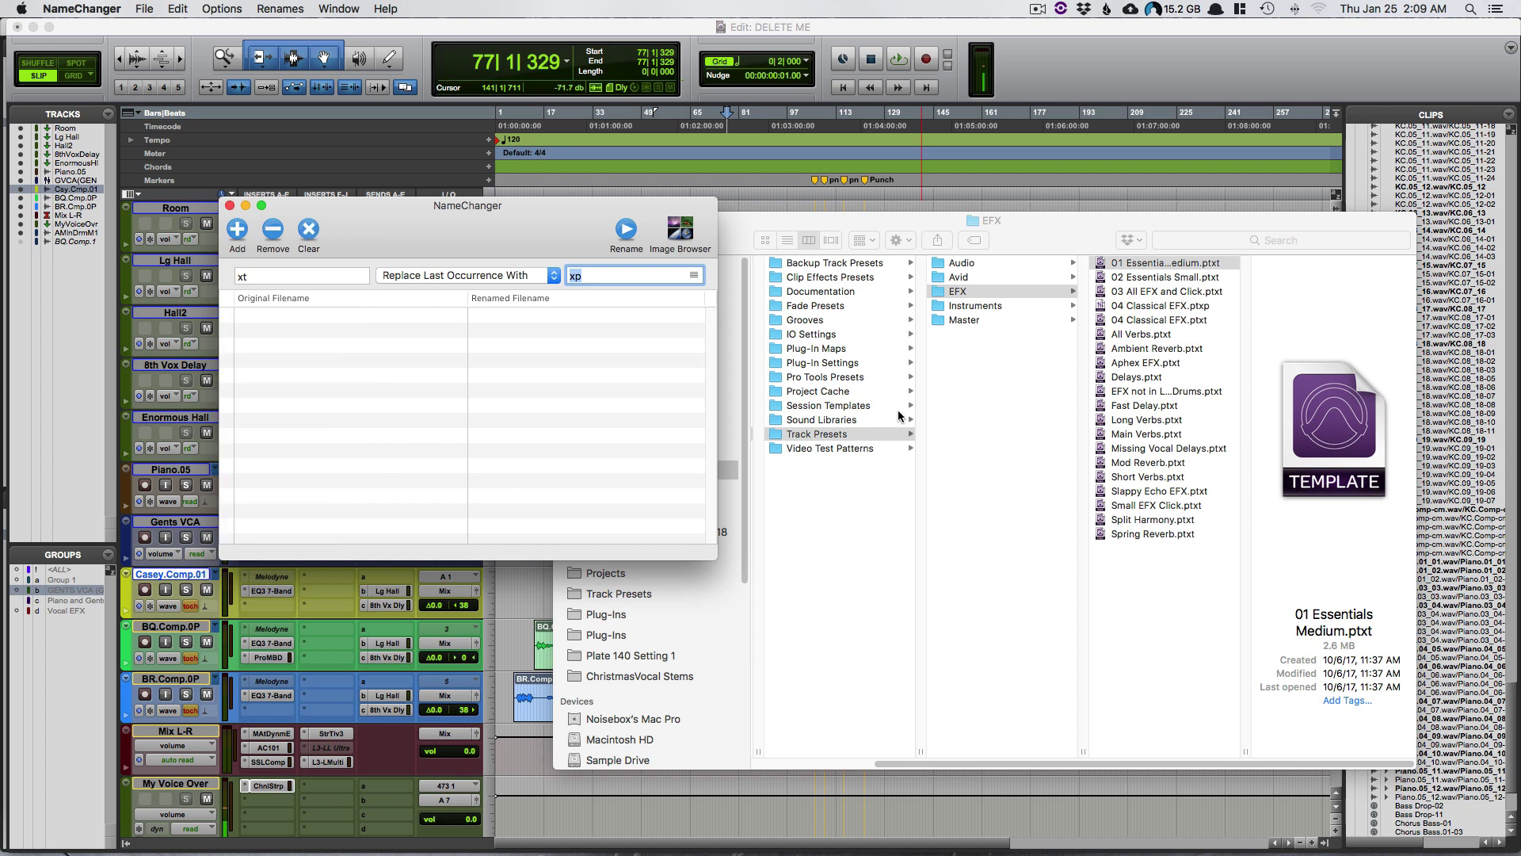
{"action": "left_click", "coordinate": [1162, 537]}
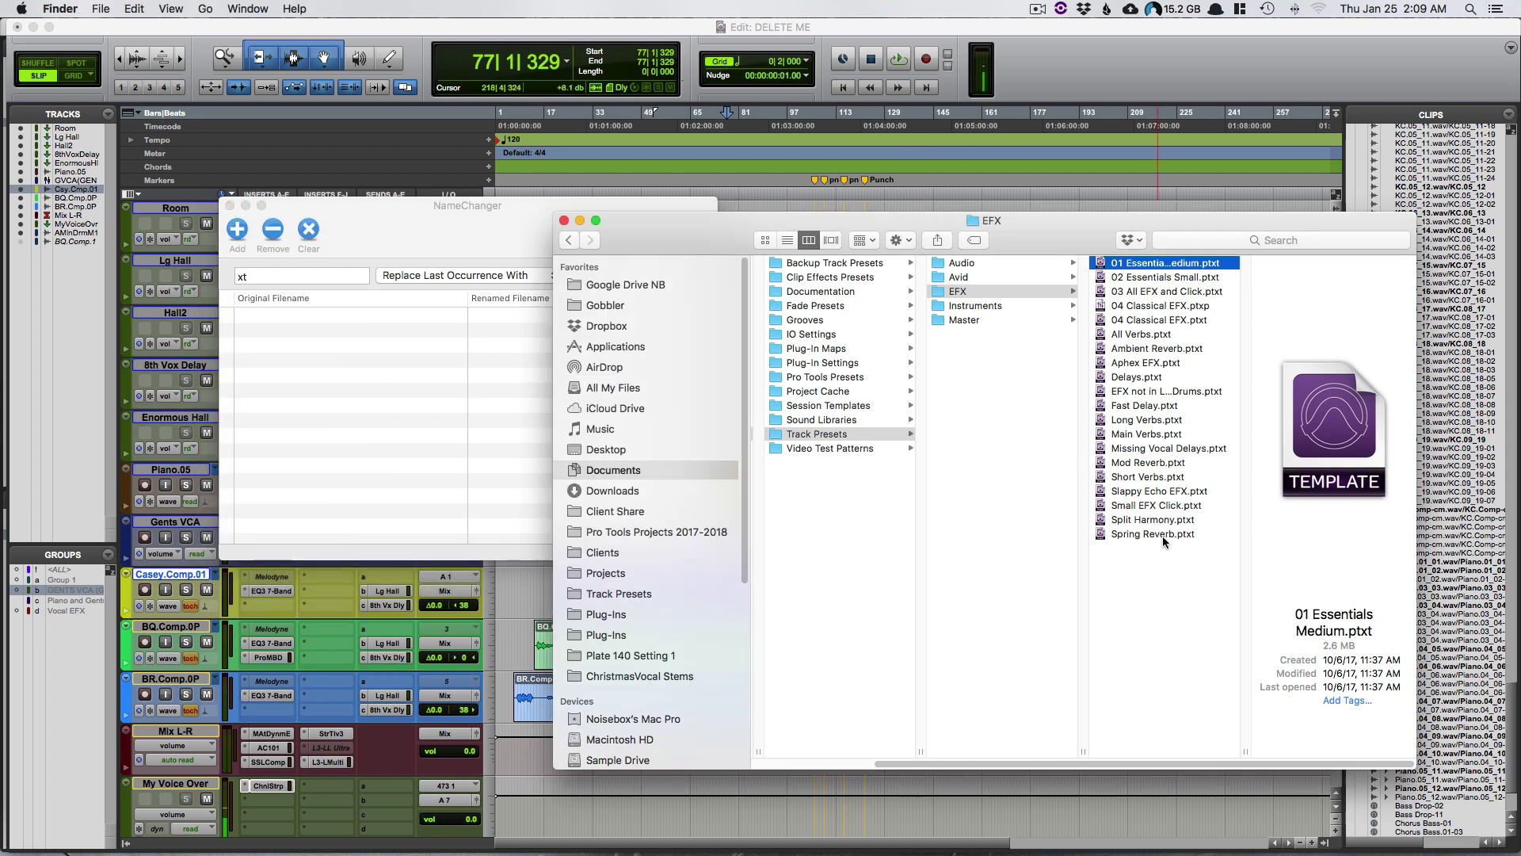
{"action": "left_click", "coordinate": [1163, 534], "text": "shift"}
{"action": "left_click_drag", "start_coordinate": [1163, 534], "coordinate": [468, 312]}
Remove 04 Classical EFX.ptxt from the list and rename the other 19 EFX presets to .ptxp
{"action": "left_click", "coordinate": [371, 381]}
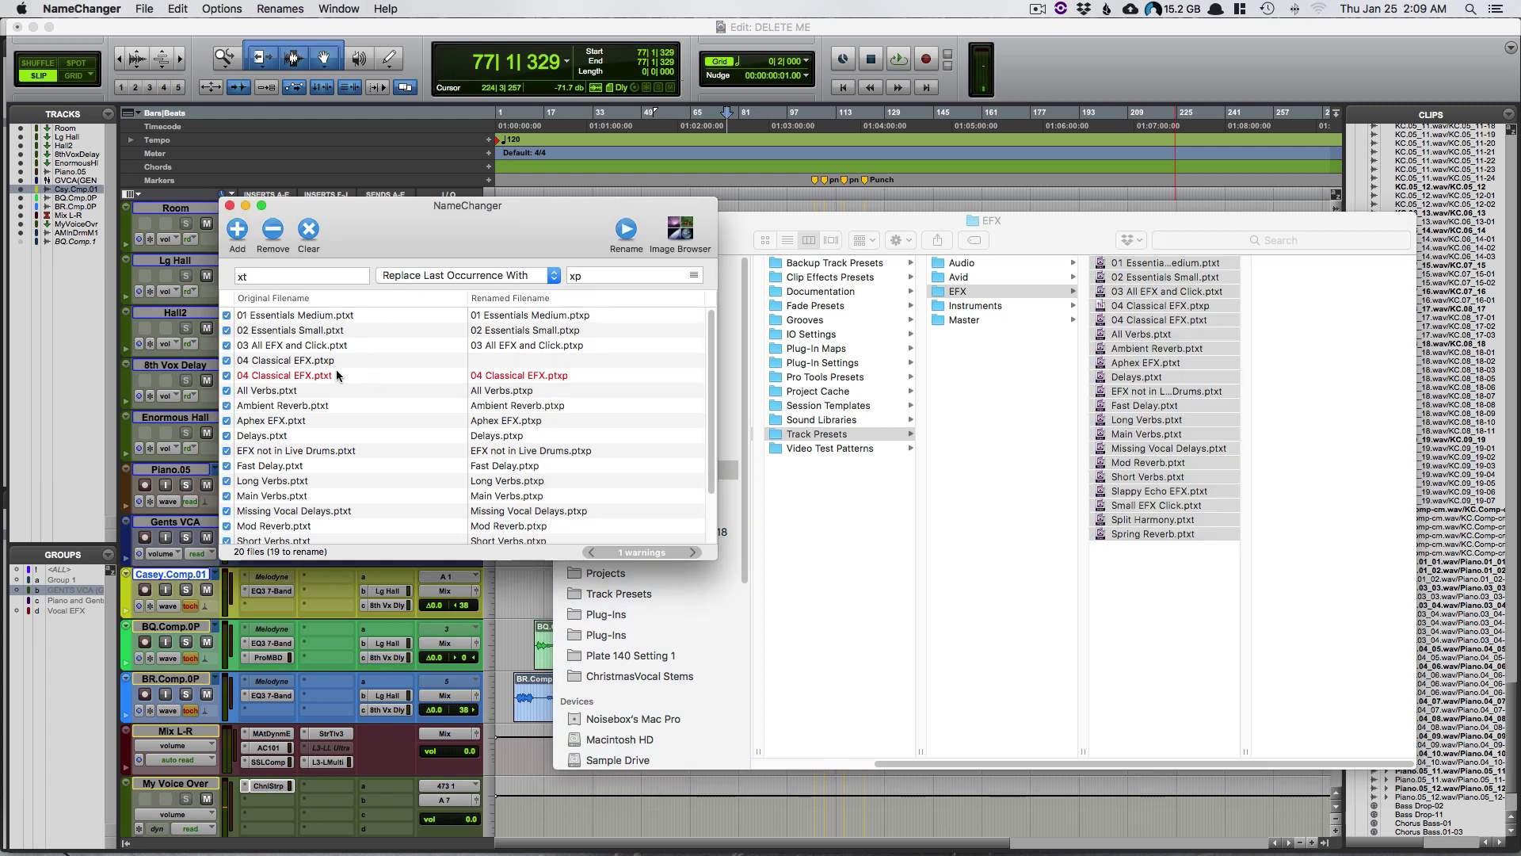
{"action": "left_click", "coordinate": [372, 381]}
{"action": "left_click", "coordinate": [279, 234]}
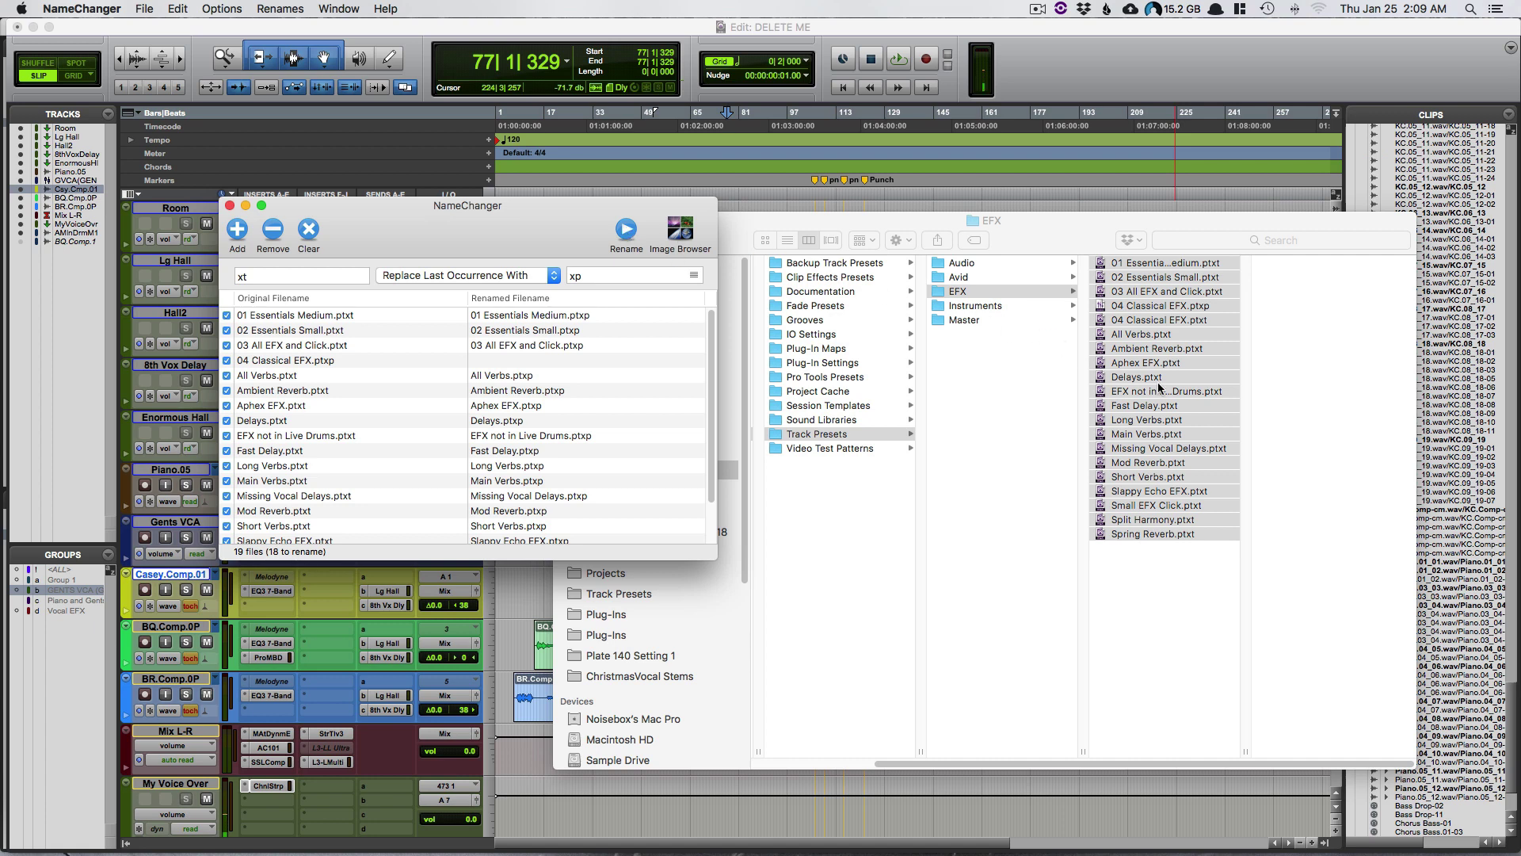
{"action": "left_click", "coordinate": [627, 229]}
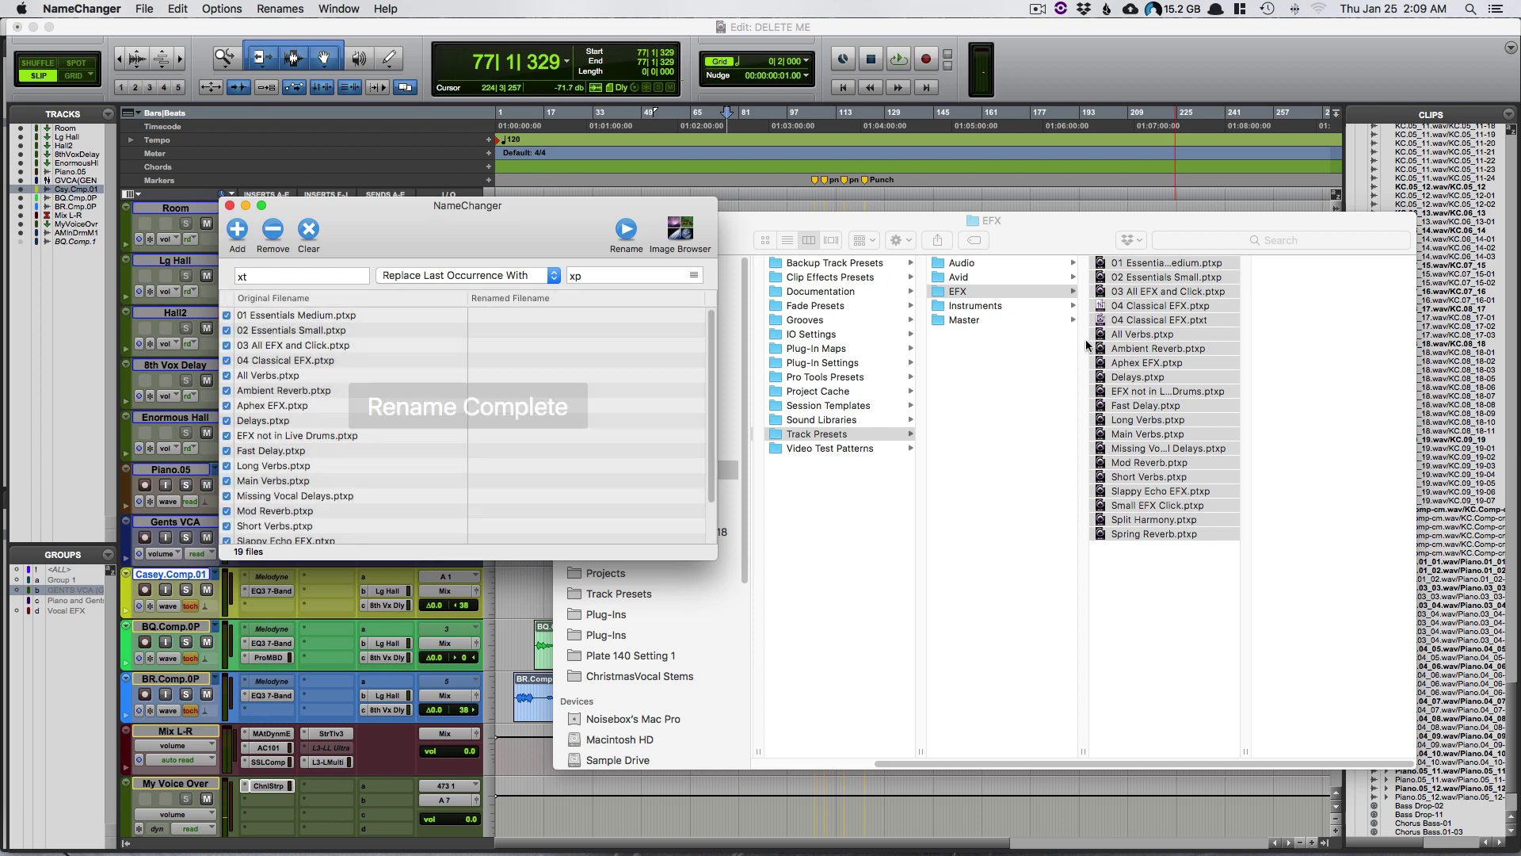
{"action": "left_click", "coordinate": [978, 304]}
Glance at the Instruments presets, close the Finder windows and hide NameChanger to reveal the session
{"action": "left_click", "coordinate": [984, 308]}
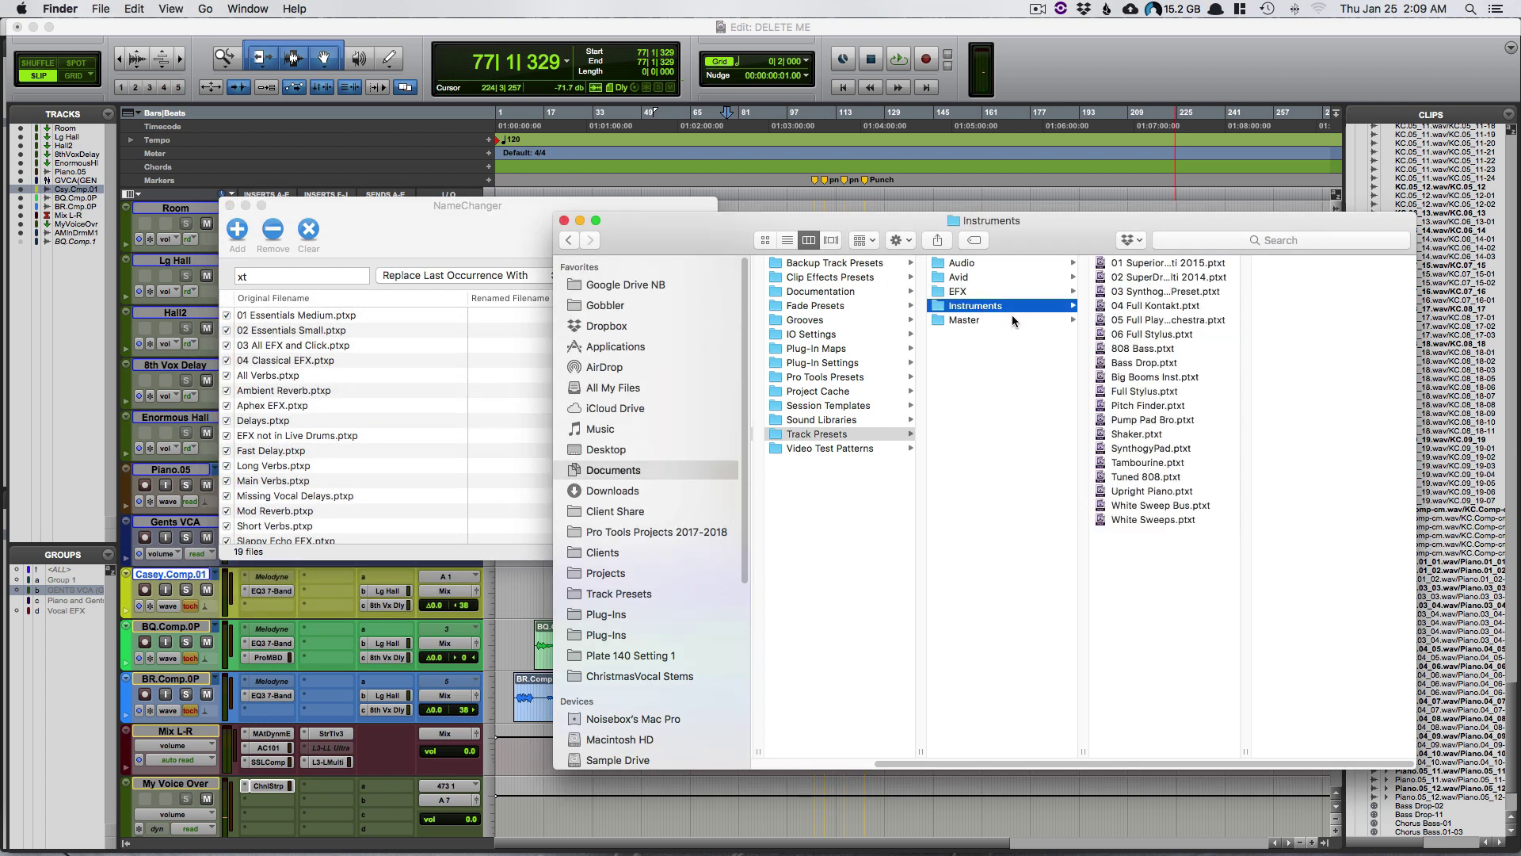
{"action": "left_click", "coordinate": [1198, 519]}
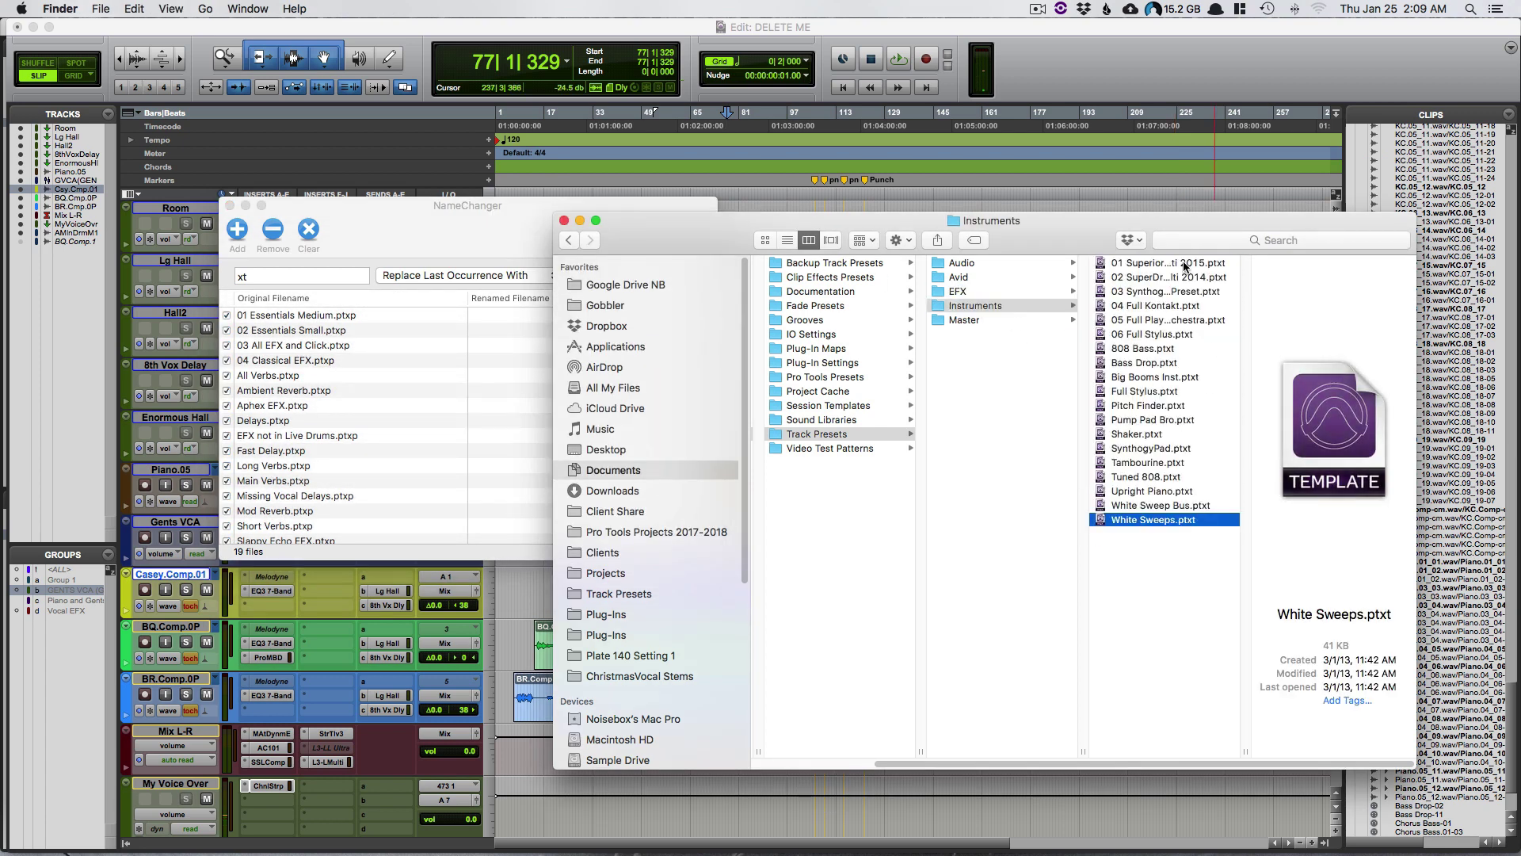
{"action": "left_click", "coordinate": [580, 219]}
{"action": "key", "text": "super+n"}
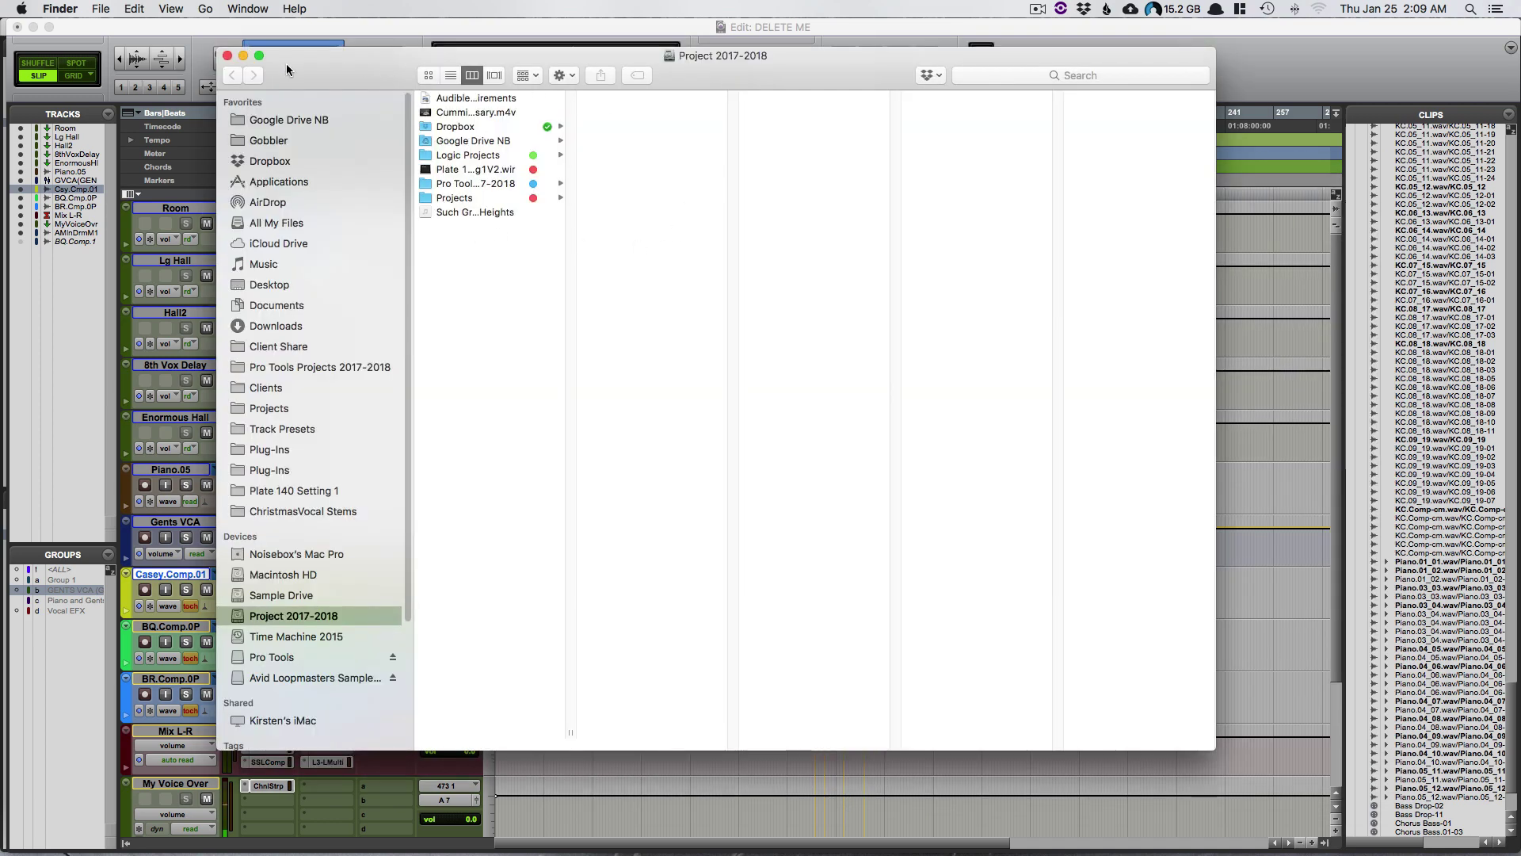
{"action": "left_click", "coordinate": [228, 56]}
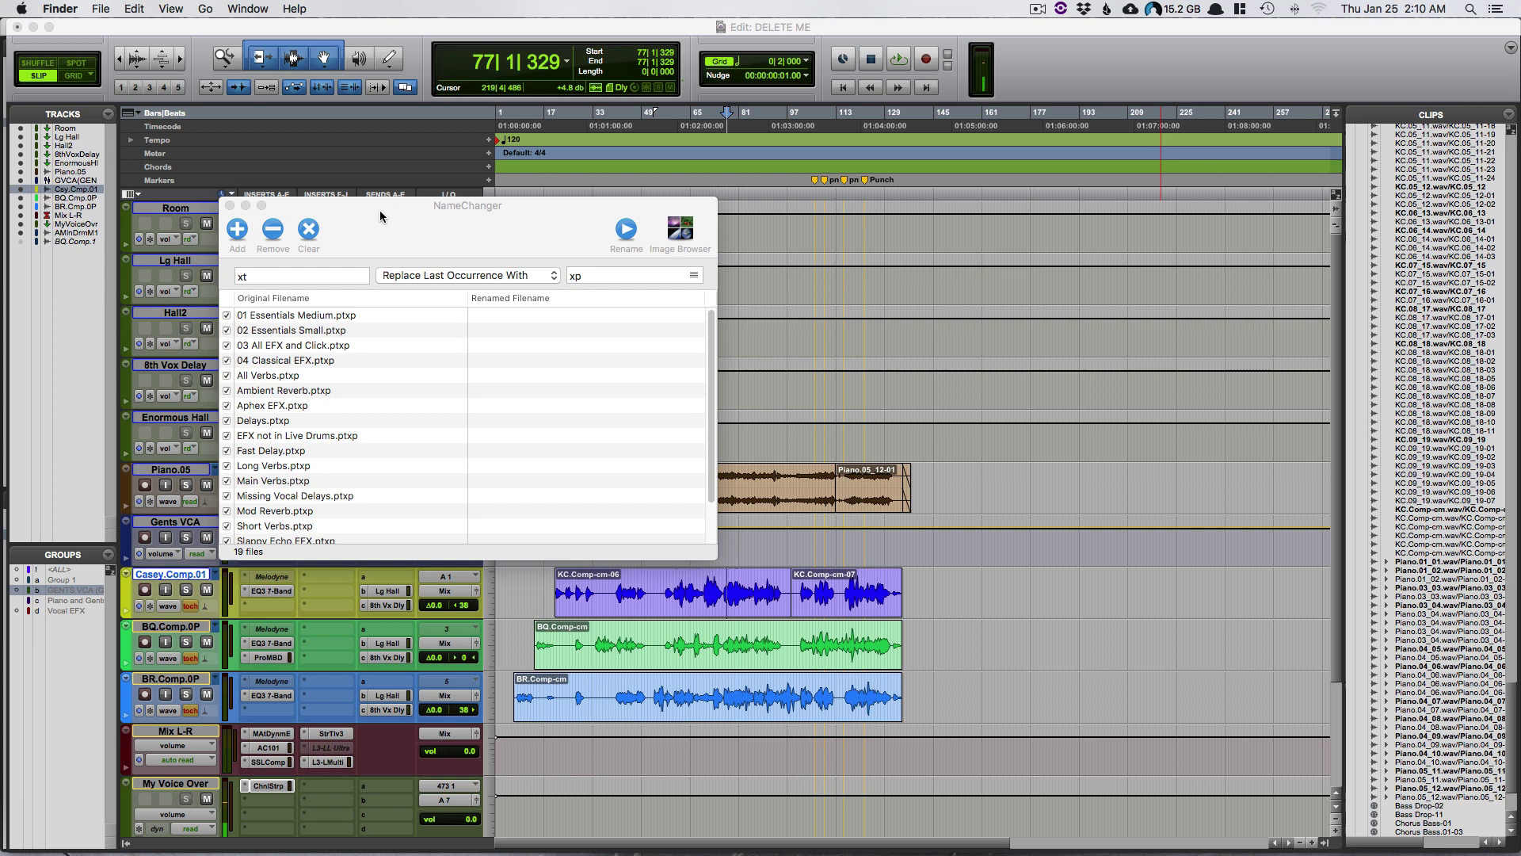
{"action": "left_click_drag", "start_coordinate": [379, 211], "coordinate": [722, 259]}
{"action": "left_click", "coordinate": [589, 255]}
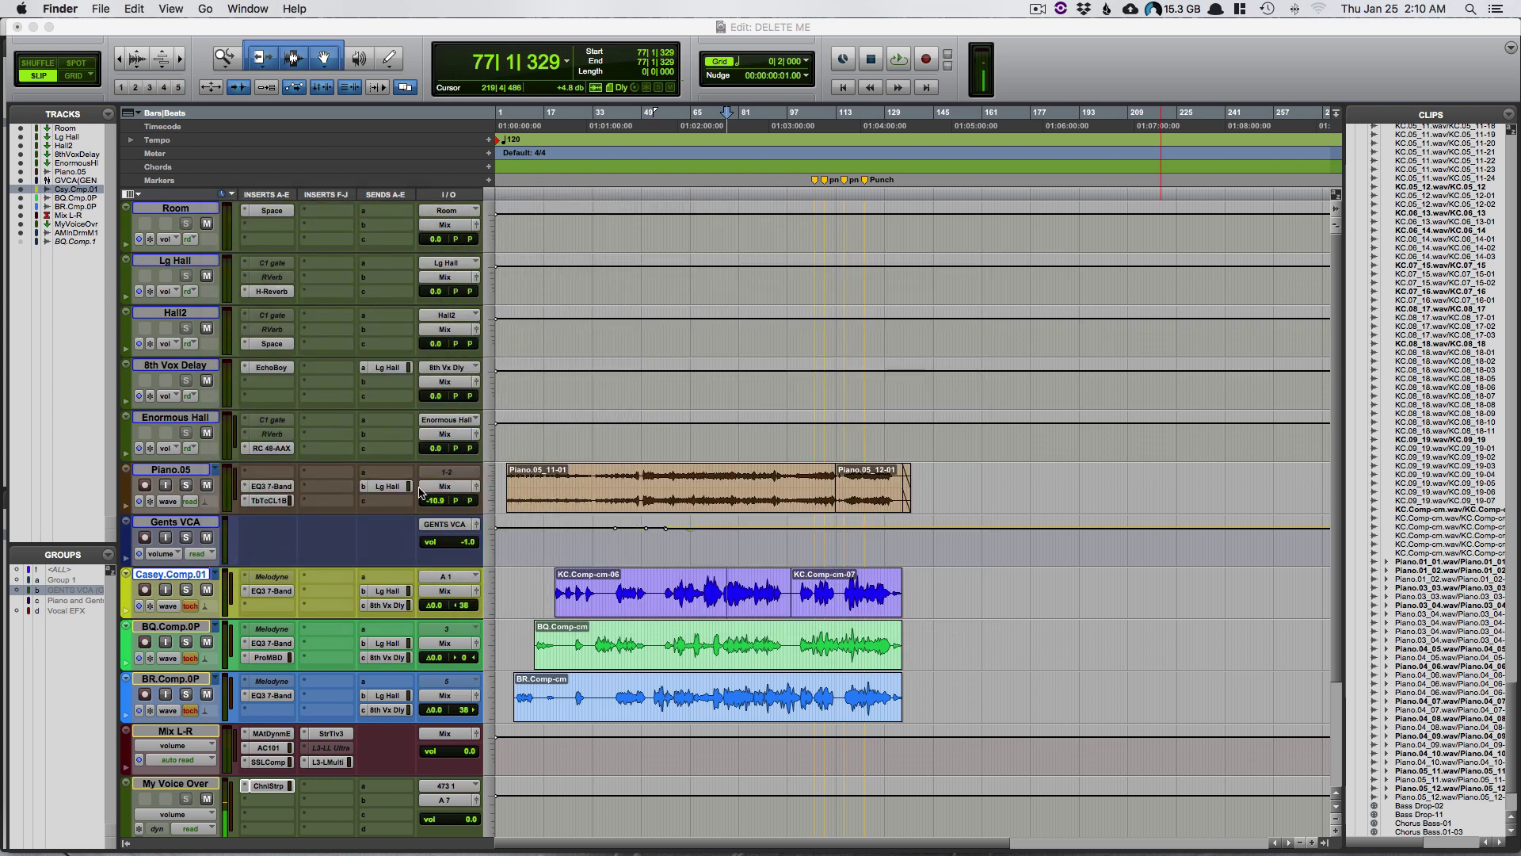
Recall the Audio track preset '01 2018 Track Vocal' onto the Piano.05 track
{"action": "left_click", "coordinate": [195, 471]}
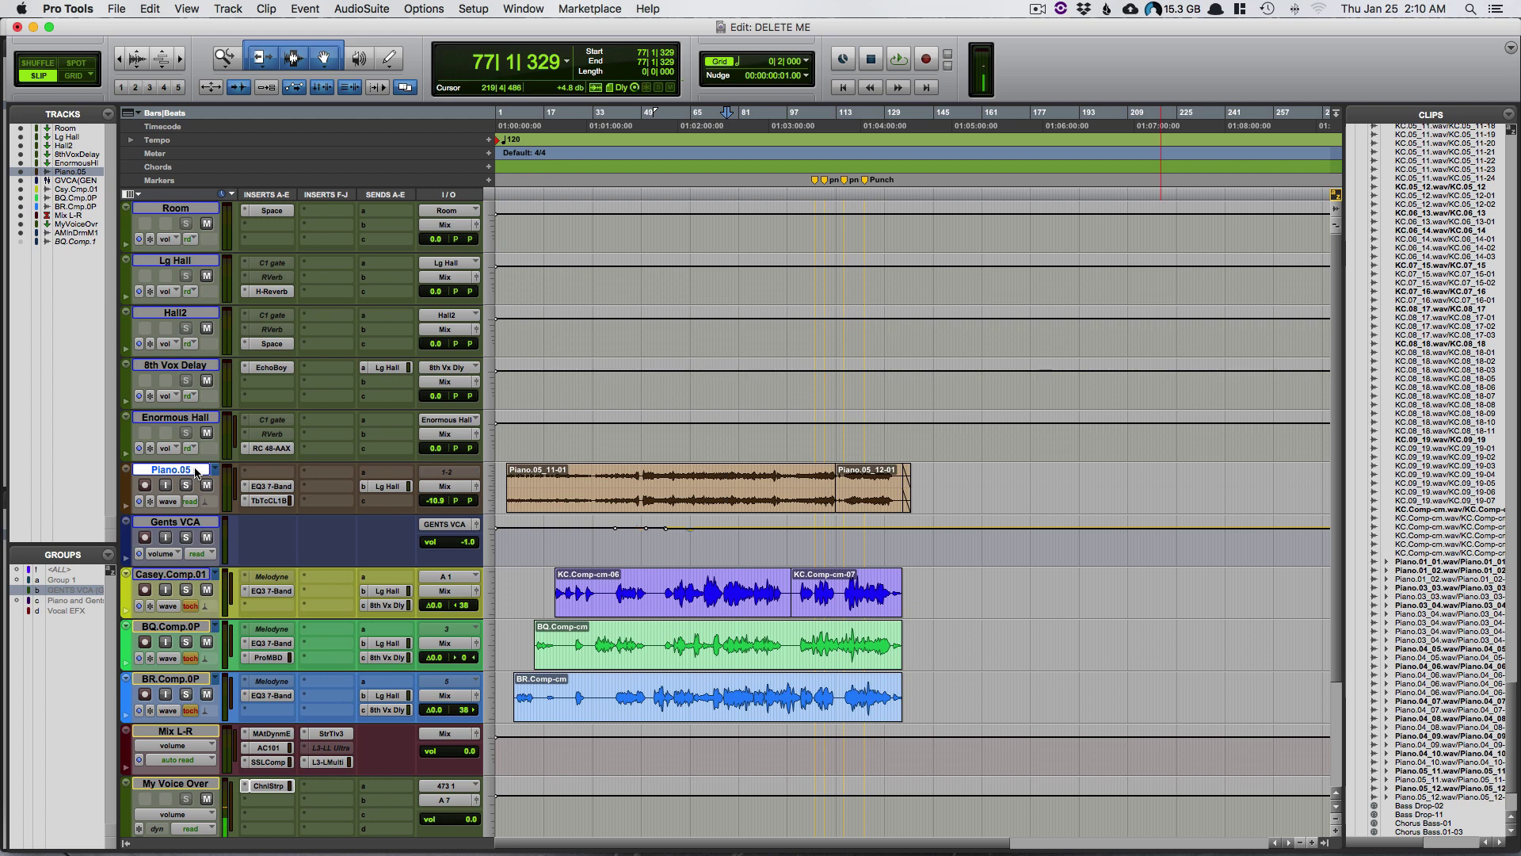
{"action": "left_click", "coordinate": [211, 470]}
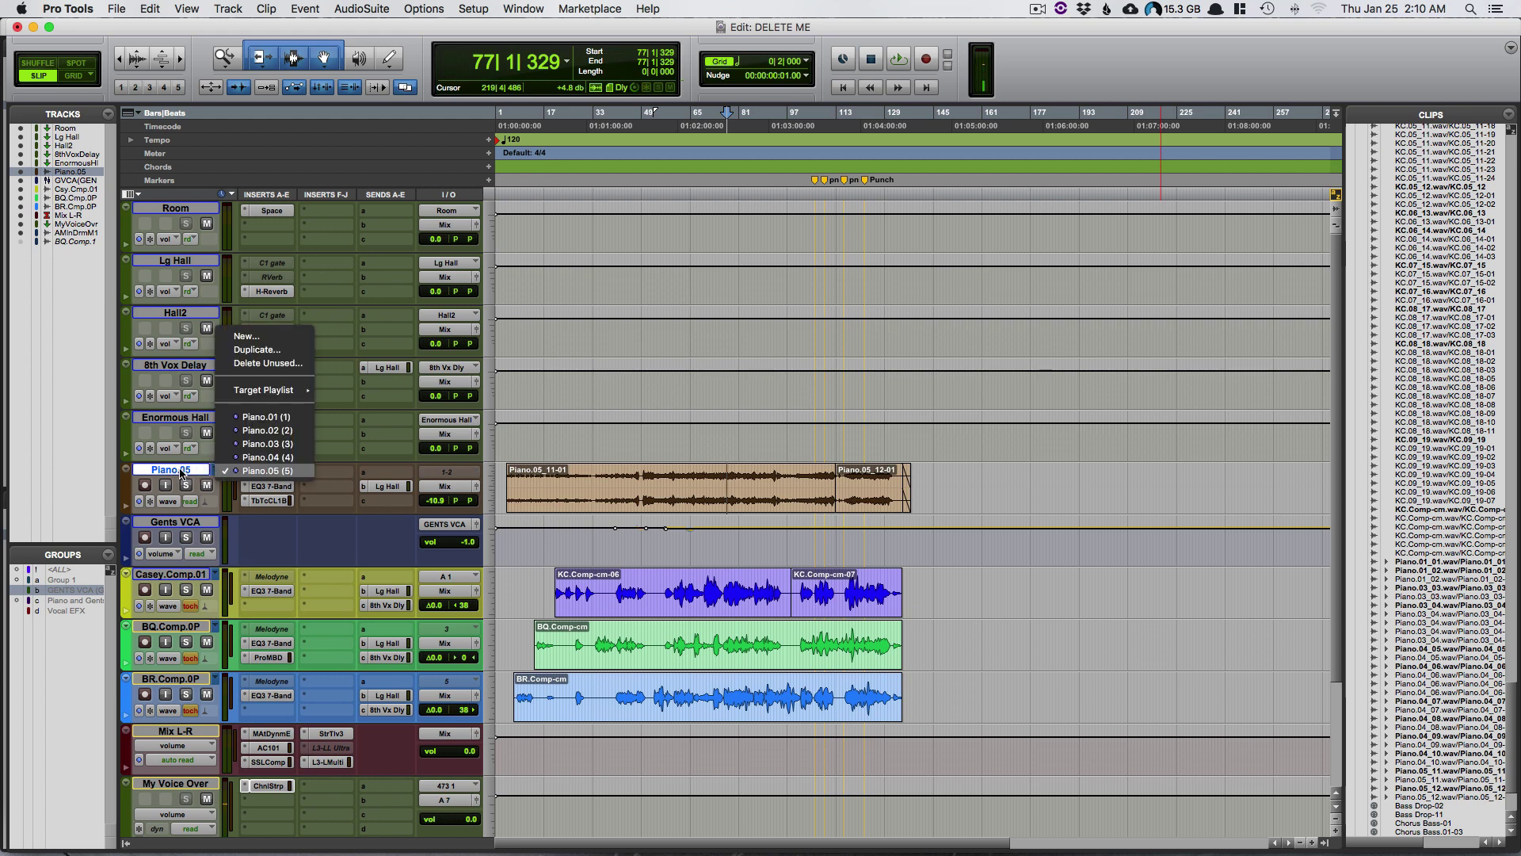
{"action": "left_click", "coordinate": [181, 469]}
{"action": "right_click", "coordinate": [181, 469]}
{"action": "mouse_move", "coordinate": [225, 615]}
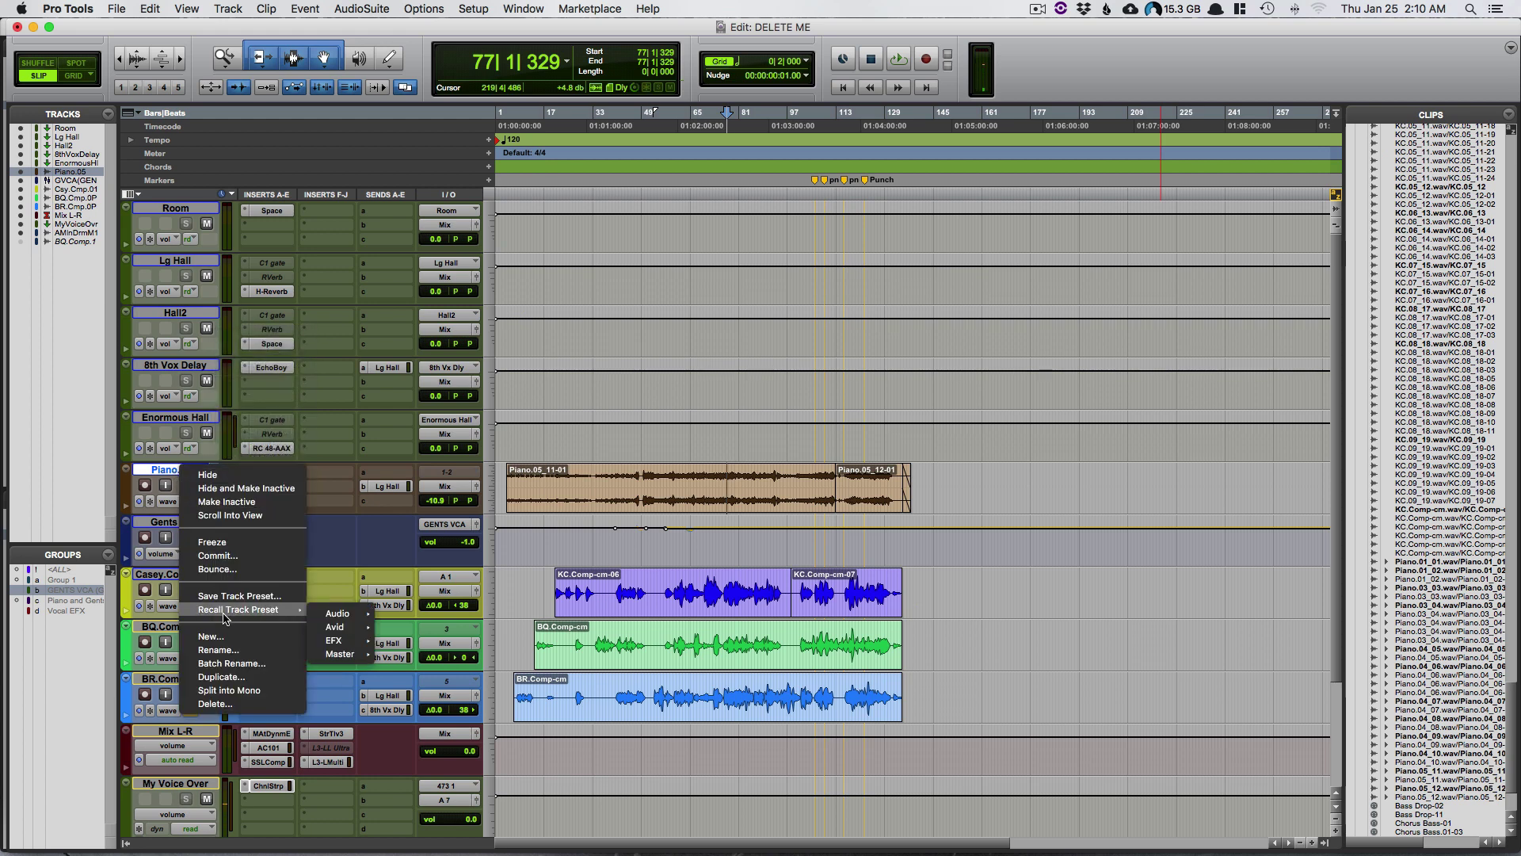
{"action": "mouse_move", "coordinate": [342, 617]}
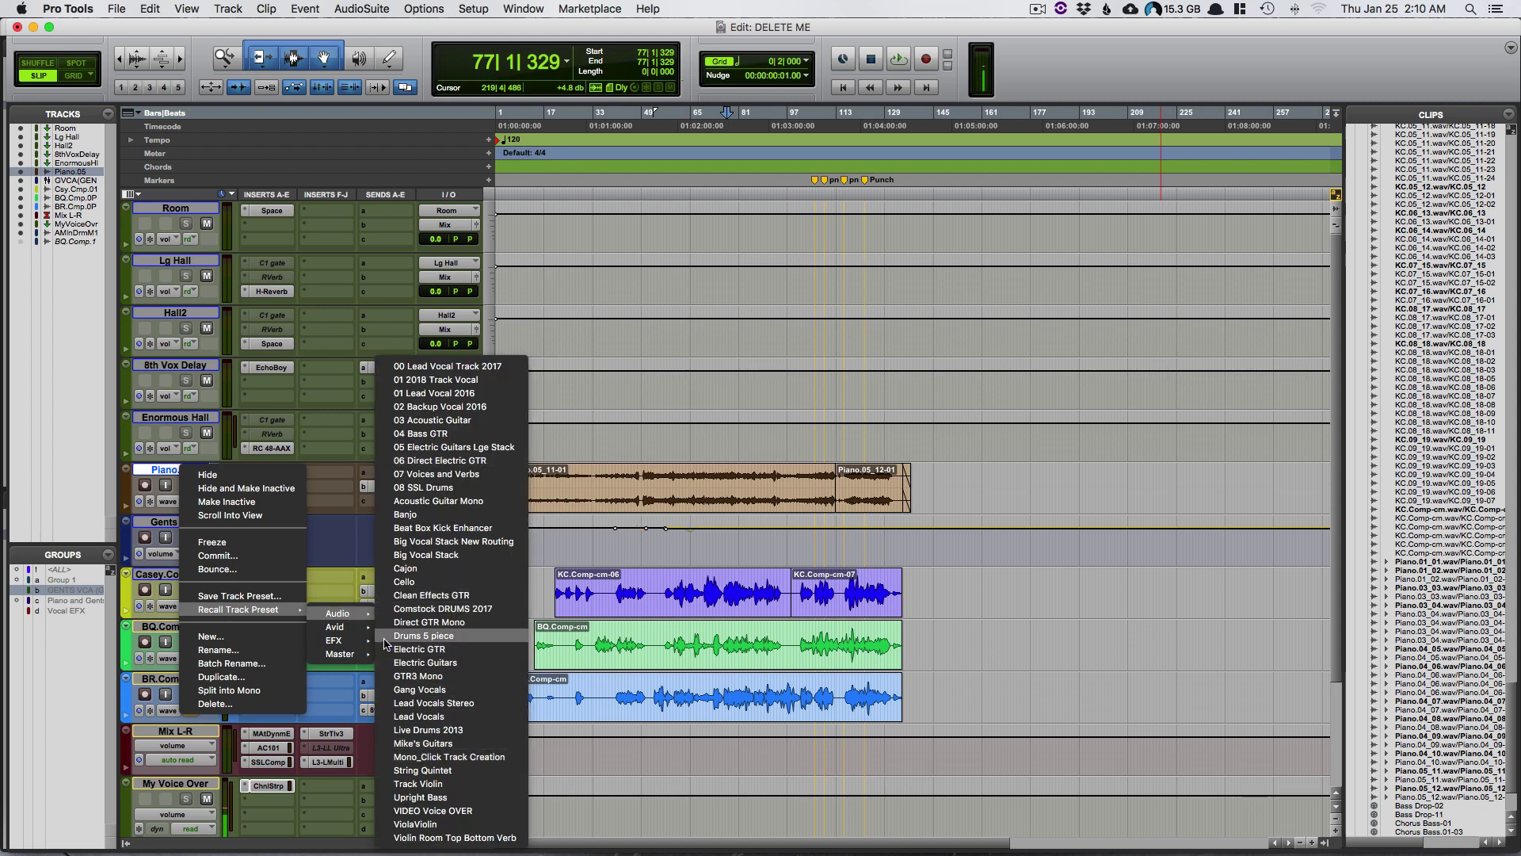
{"action": "mouse_move", "coordinate": [357, 643]}
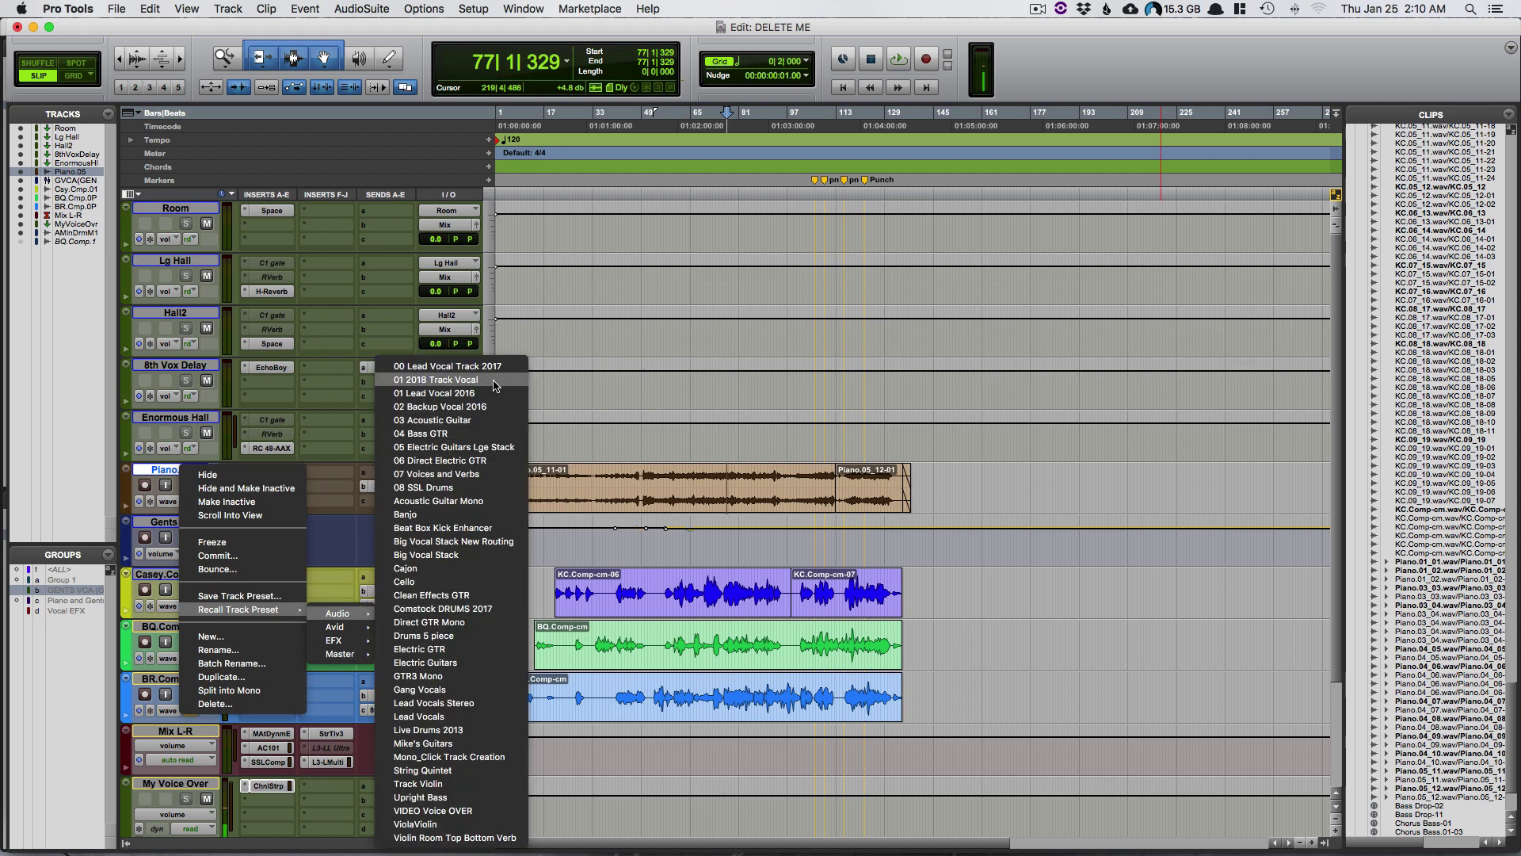
{"action": "left_click", "coordinate": [494, 381]}
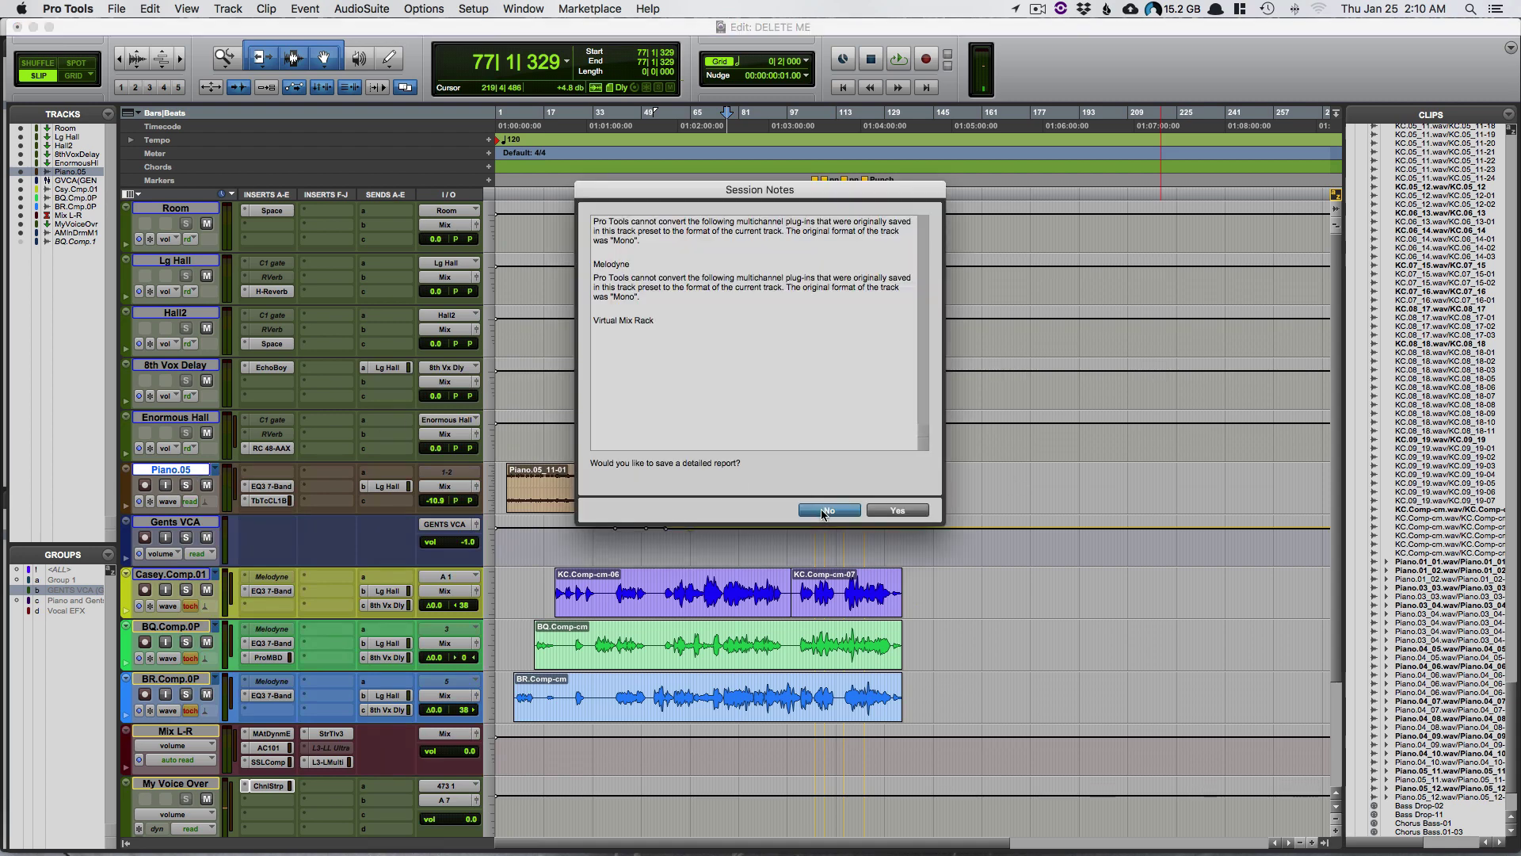
Decline saving a detailed plug-in conversion report in Session Notes
{"action": "left_click", "coordinate": [828, 510]}
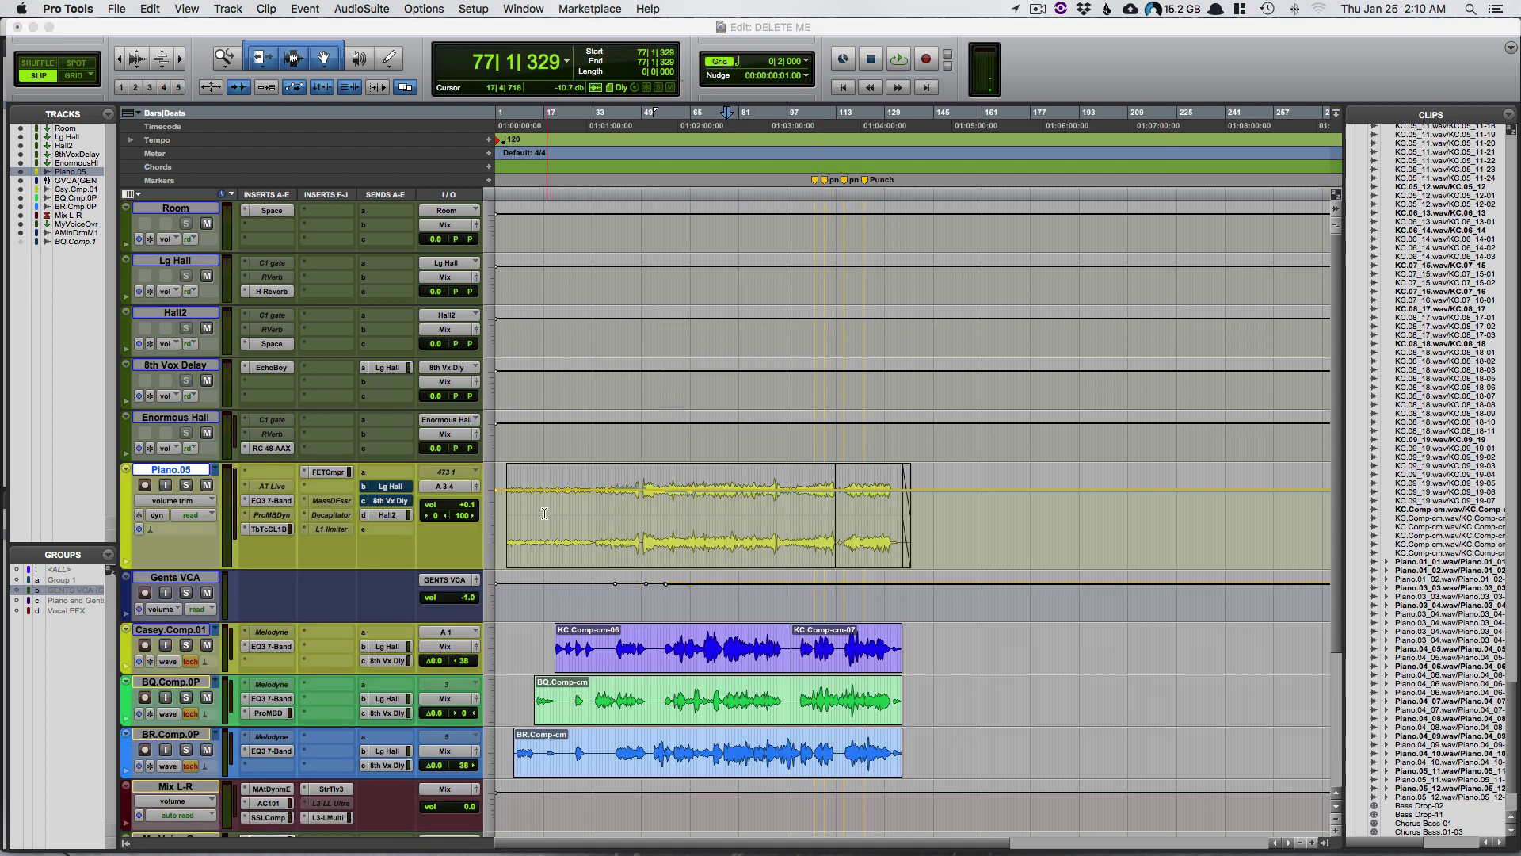
Select bars 17 to 89 on the Piano.05 track
{"action": "left_click_drag", "start_coordinate": [545, 523], "coordinate": [762, 529]}
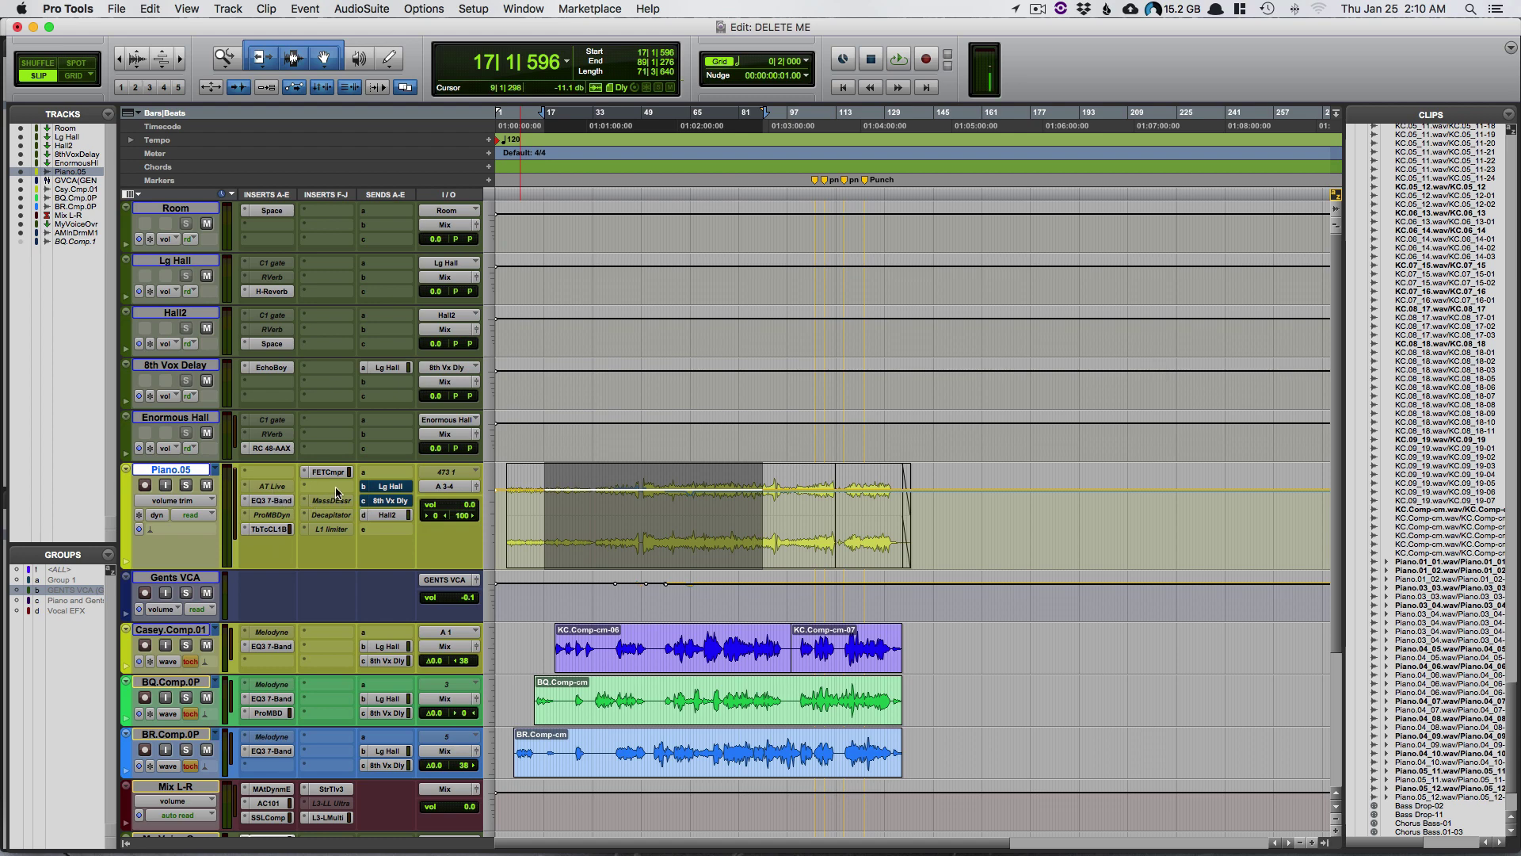